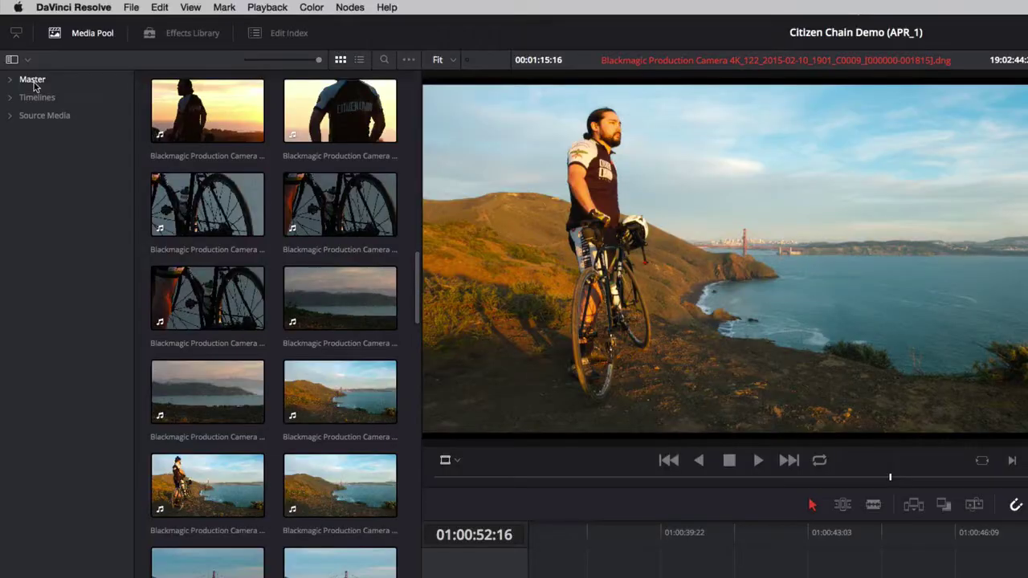
Step: Add a new bin named Shop inside the Source Media bin
{"action": "left_click", "coordinate": [34, 84]}
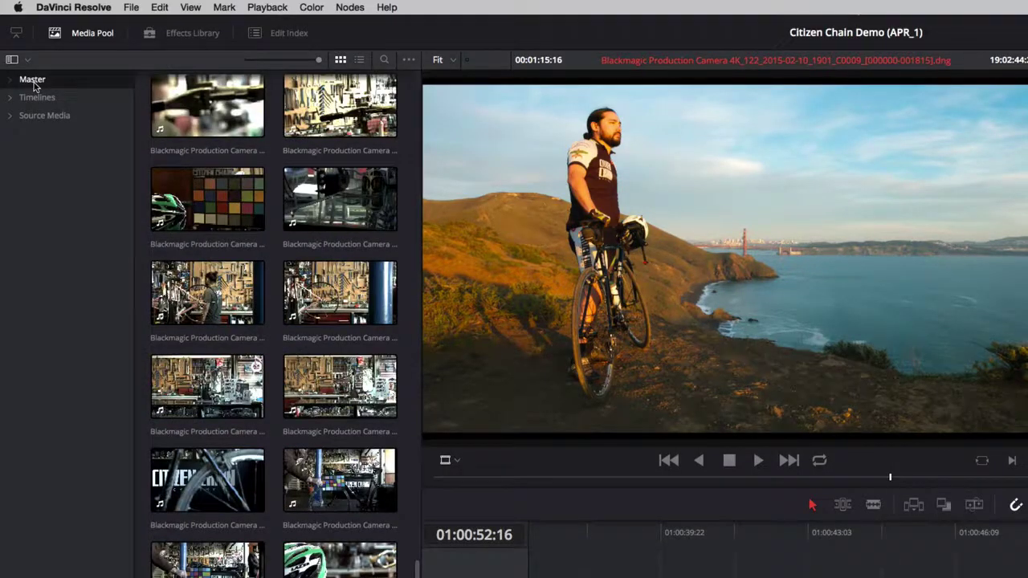
{"action": "left_click", "coordinate": [35, 98]}
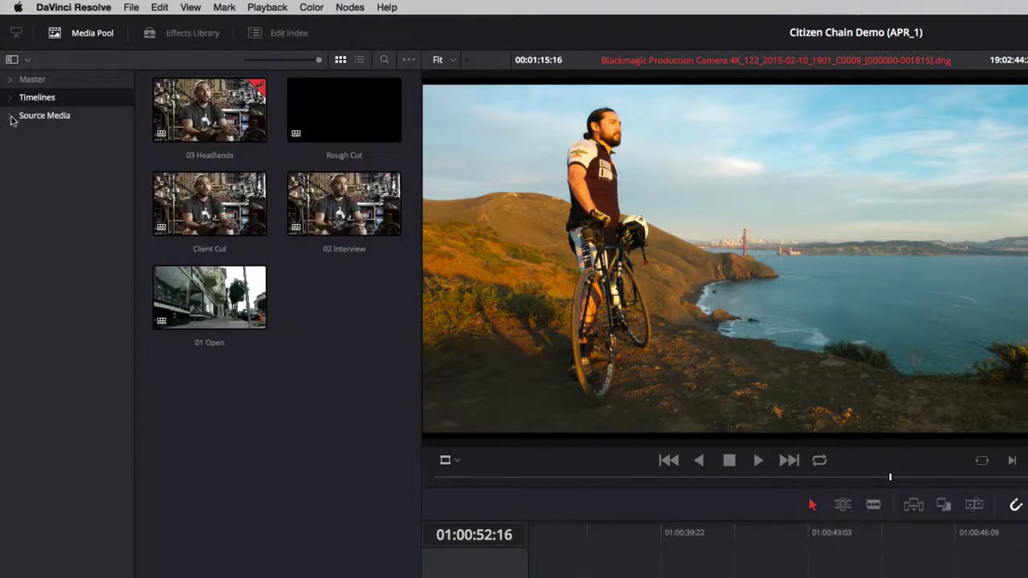
{"action": "left_click", "coordinate": [10, 117]}
{"action": "right_click", "coordinate": [90, 121]}
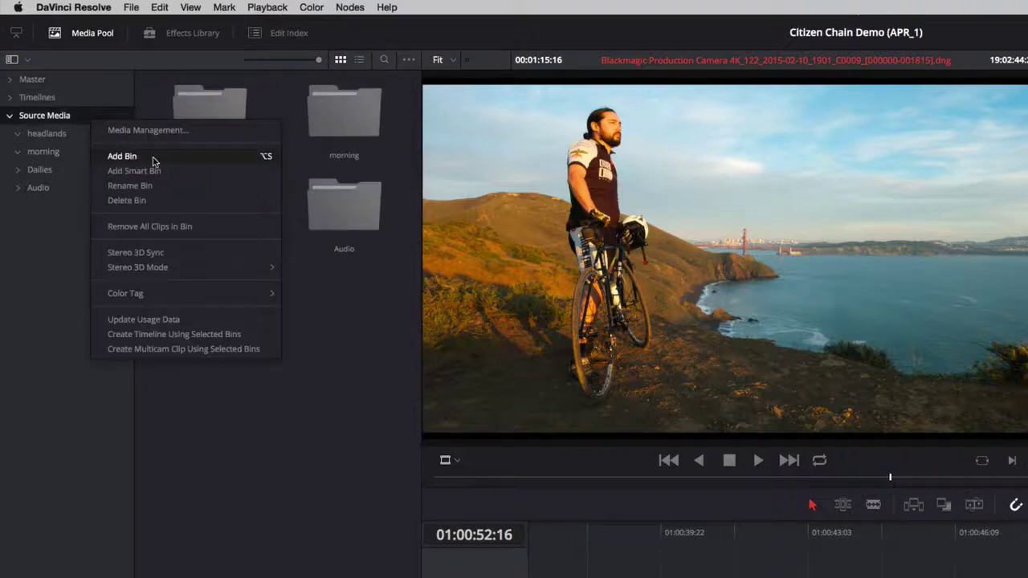
{"action": "left_click", "coordinate": [152, 158]}
{"action": "type", "text": "Shop"}
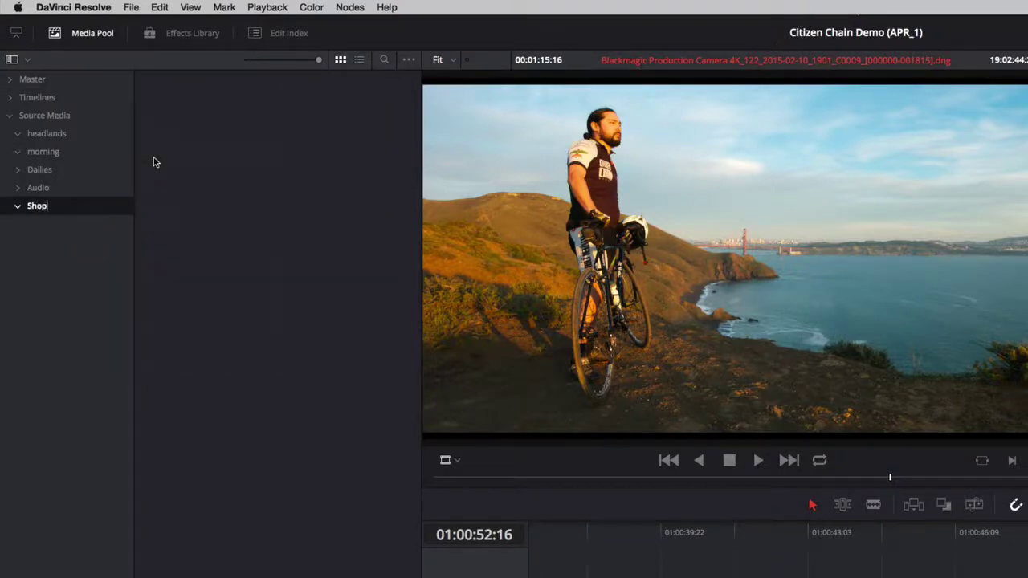
Step: Move all clips from the Master bin into the Shop bin and open that bin
{"action": "left_click", "coordinate": [33, 80]}
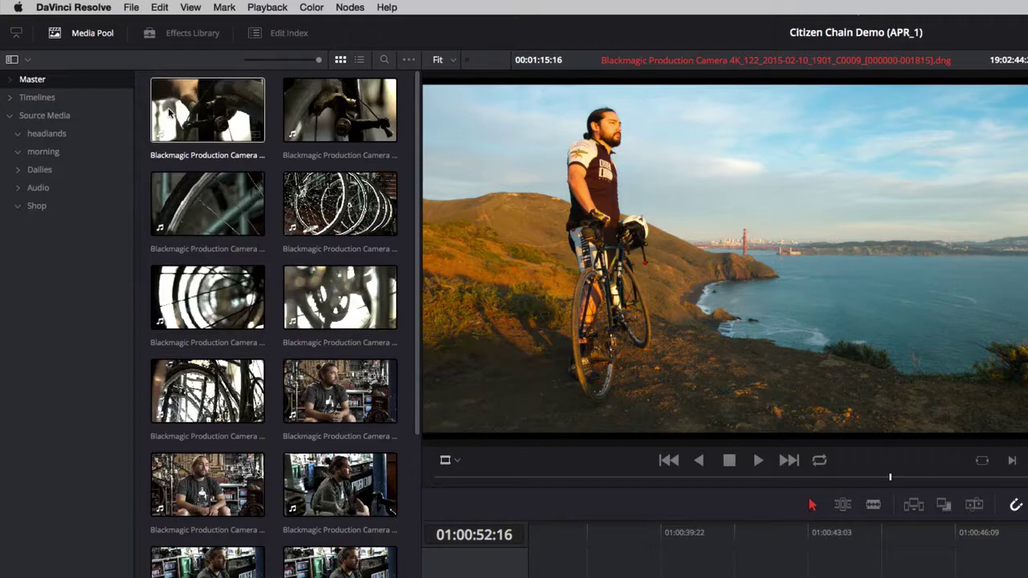
{"action": "key", "text": "super+a"}
{"action": "left_click_drag", "start_coordinate": [169, 113], "coordinate": [71, 208]}
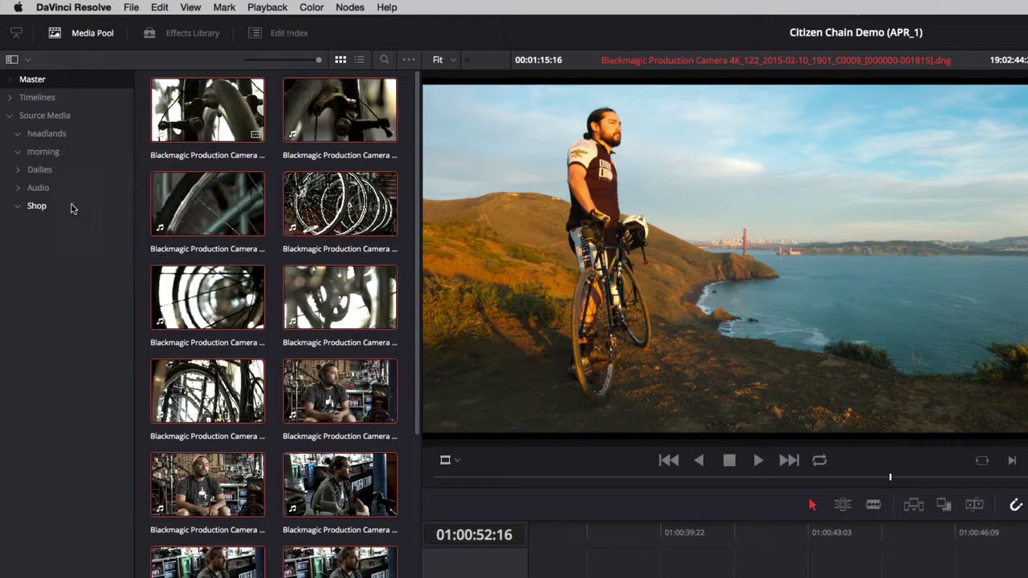
{"action": "left_click", "coordinate": [71, 208]}
Step: Create a smart bin named "interview smart bin" whose rule is Metadata - Shot & Scene, Shoot keyword contains "interview"
{"action": "right_click", "coordinate": [71, 208]}
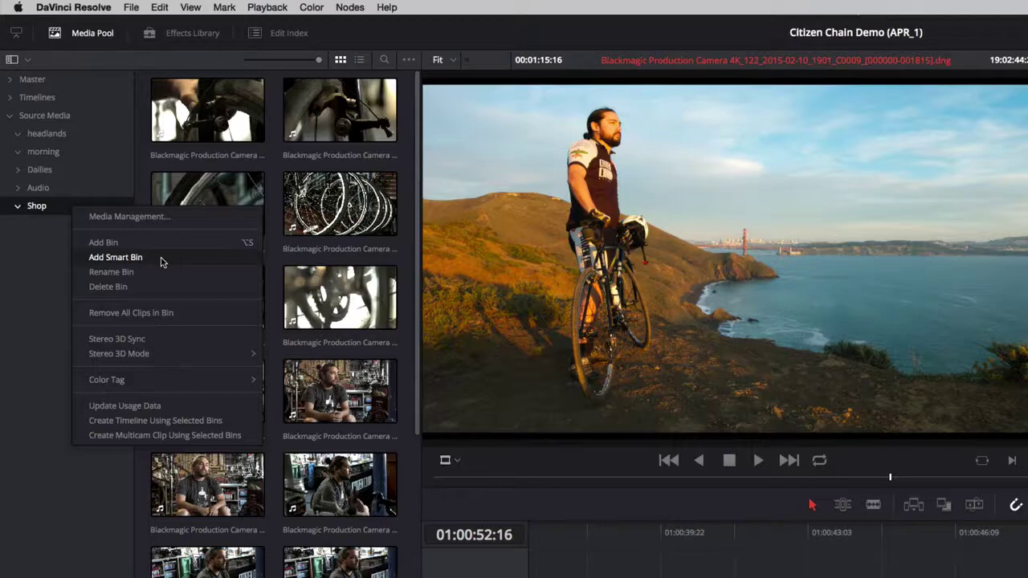
{"action": "left_click", "coordinate": [115, 257]}
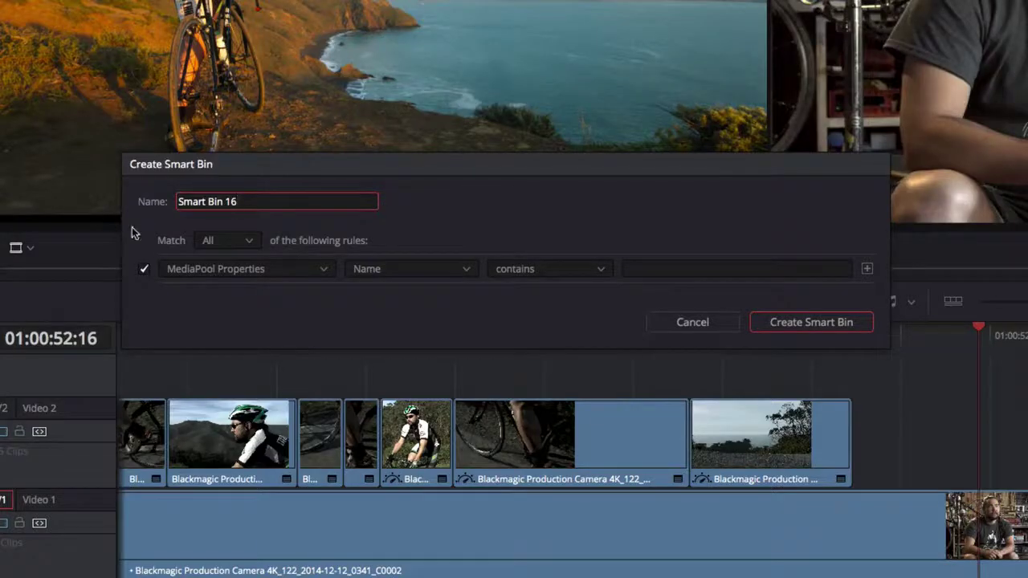
{"action": "left_click", "coordinate": [393, 286]}
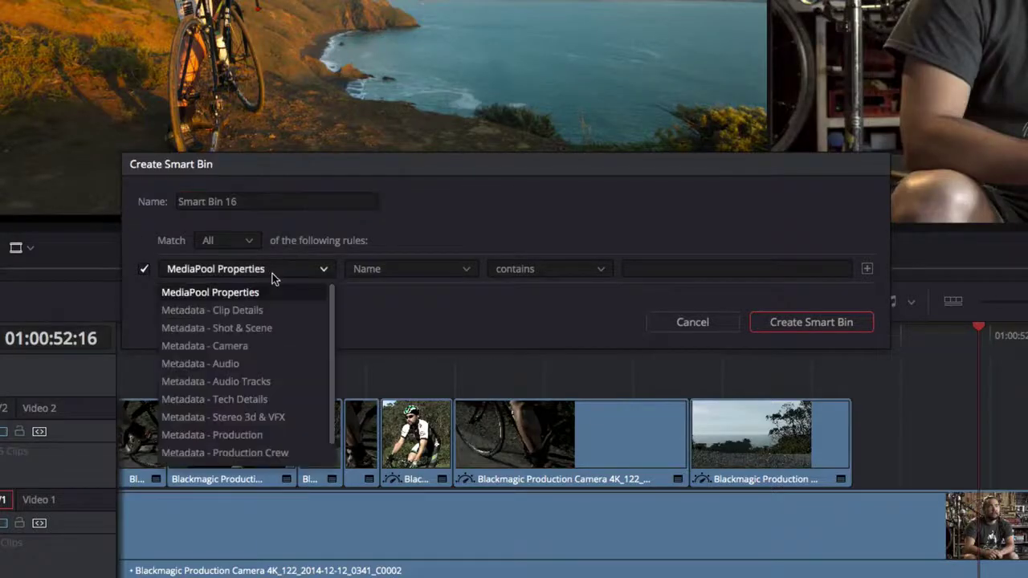
{"action": "left_click", "coordinate": [275, 332]}
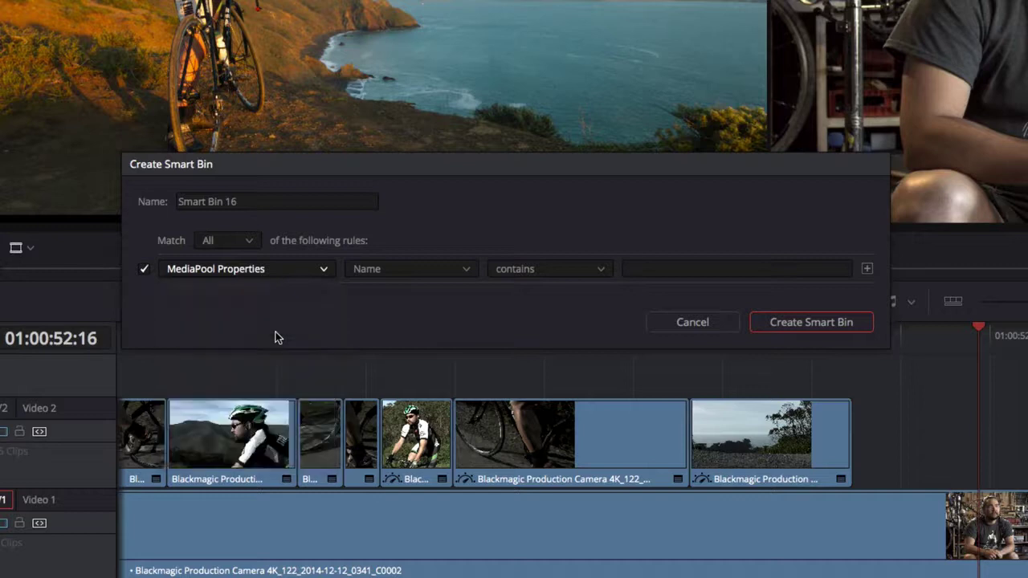
{"action": "left_click", "coordinate": [459, 277]}
{"action": "left_click", "coordinate": [447, 417]}
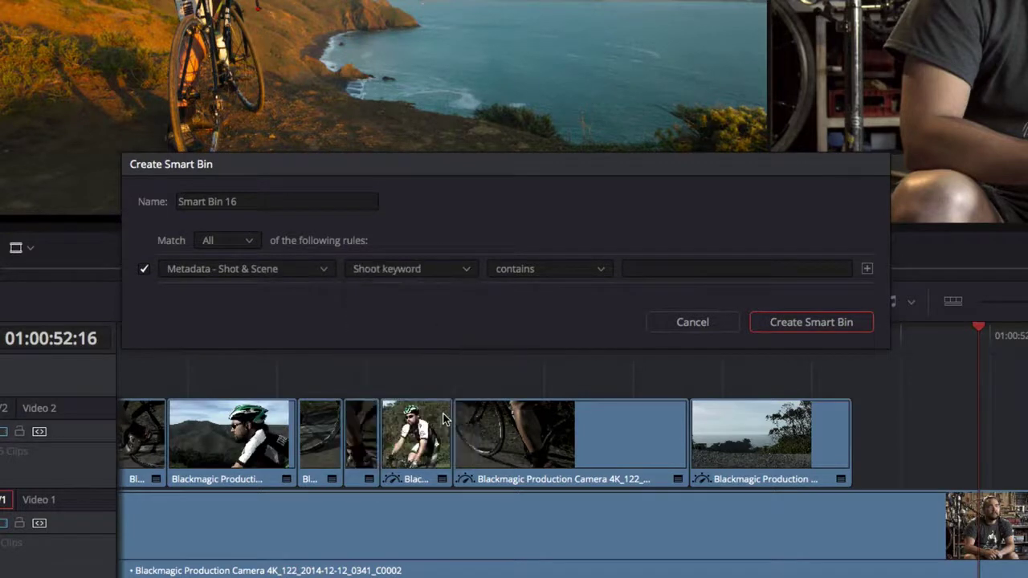
{"action": "left_click", "coordinate": [649, 269]}
{"action": "type", "text": "interview"}
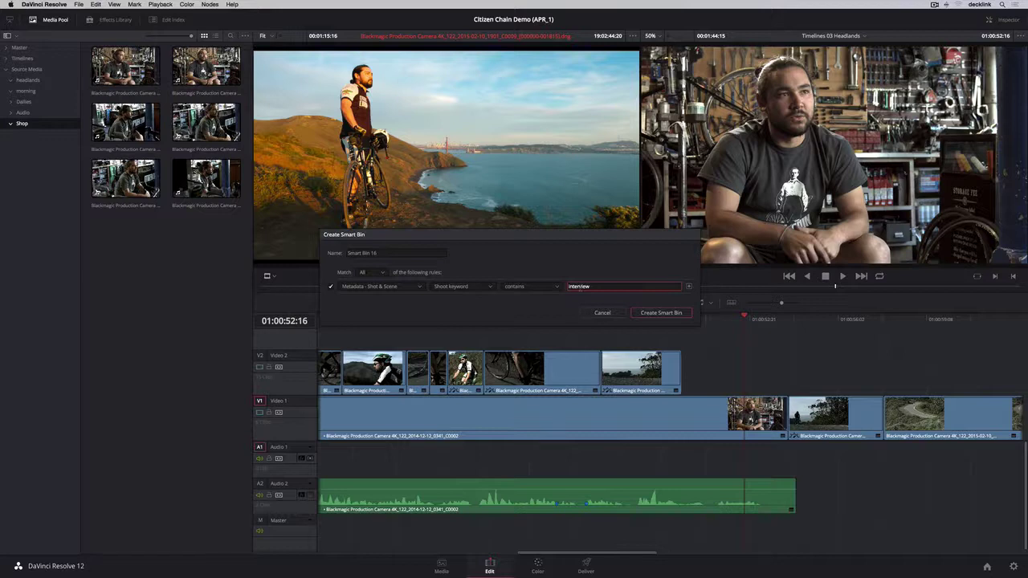
{"action": "left_click", "coordinate": [645, 312]}
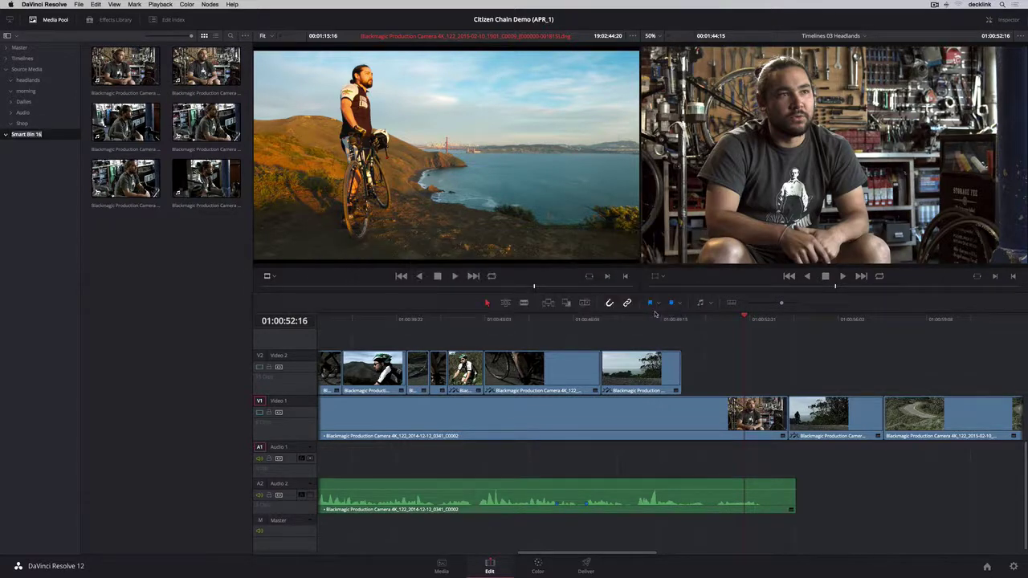
{"action": "type", "text": "interview smart bin"}
Step: Mark about 5 seconds of the hilltop street clip from the morning bin and place it on Video 1 of the Rough Cut timeline
{"action": "left_click", "coordinate": [206, 178]}
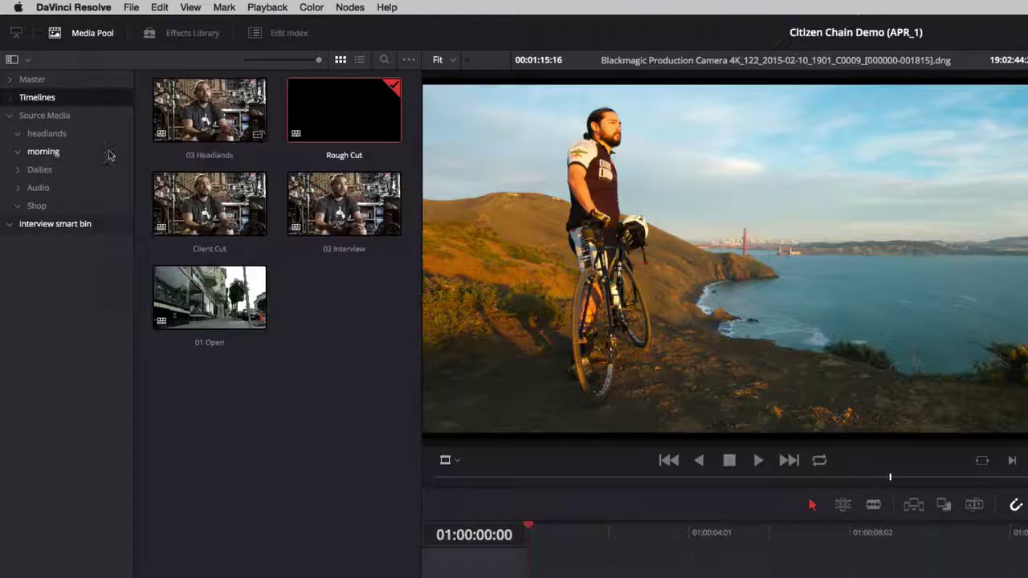
{"action": "left_click", "coordinate": [46, 93]}
{"action": "left_click", "coordinate": [203, 134]}
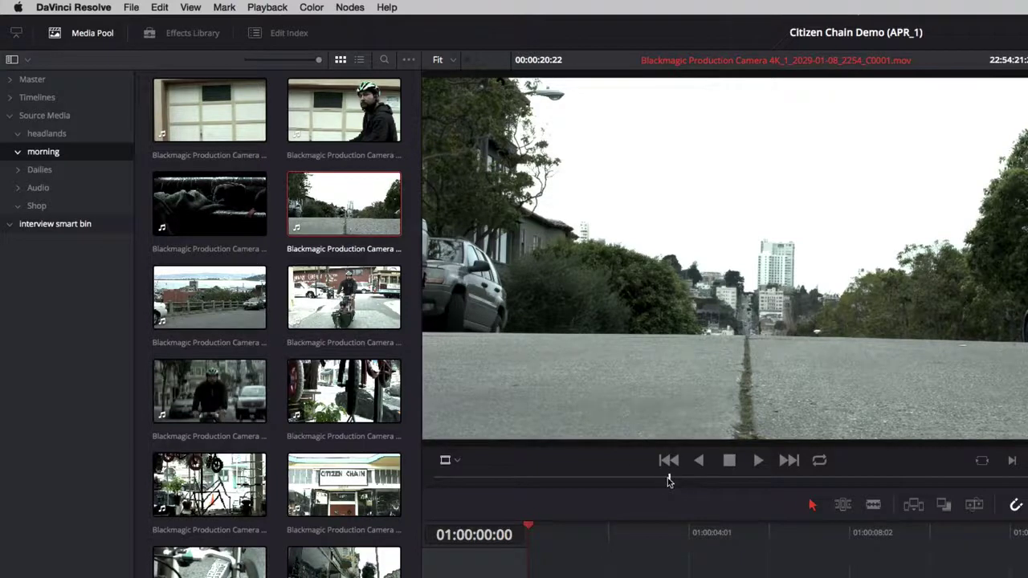
{"action": "left_click_drag", "start_coordinate": [669, 478], "coordinate": [916, 502]}
{"action": "key", "text": "i"}
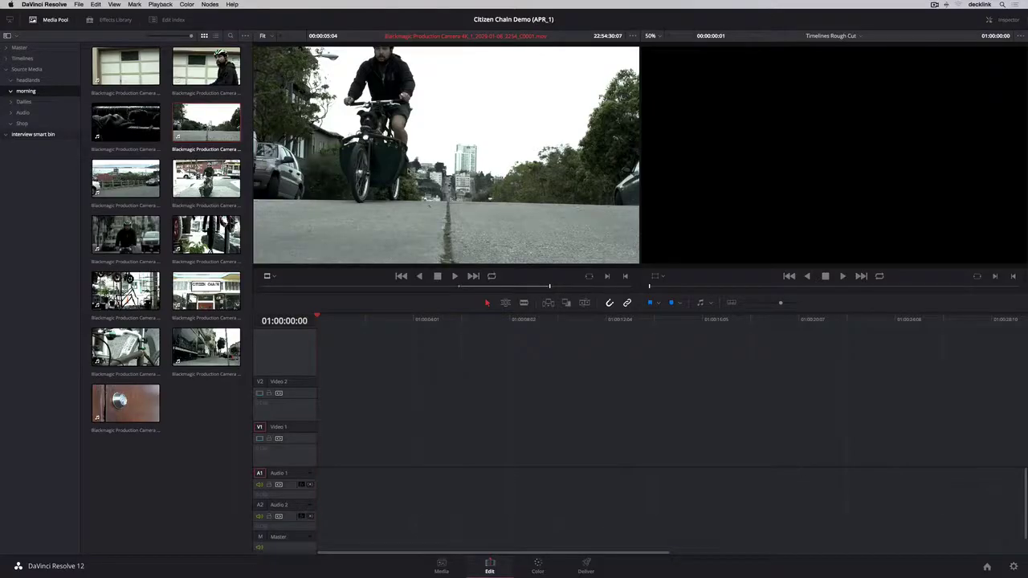
{"action": "left_click_drag", "start_coordinate": [682, 287], "coordinate": [649, 577]}
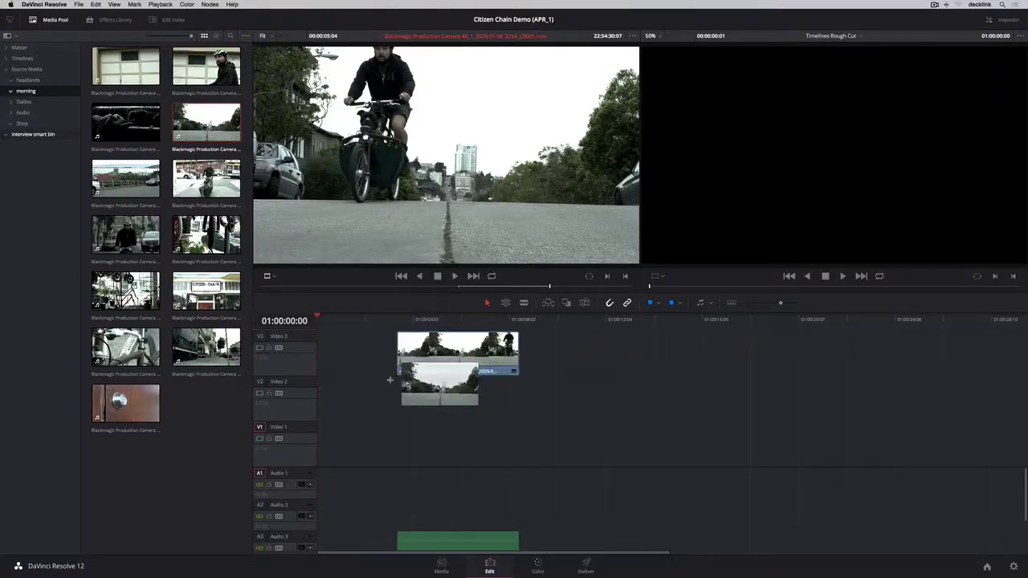
{"action": "left_click_drag", "start_coordinate": [389, 379], "coordinate": [364, 450]}
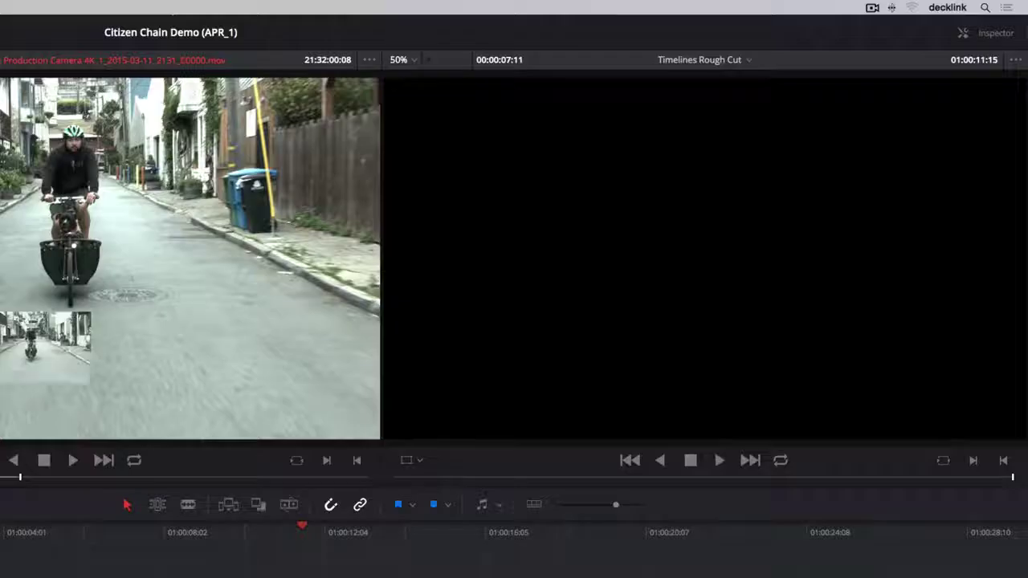
Step: Perform an Overwrite edit of the alley cyclist clip into the Rough Cut timeline at 01:00:11:15
{"action": "left_click_drag", "start_coordinate": [580, 199], "coordinate": [719, 148]}
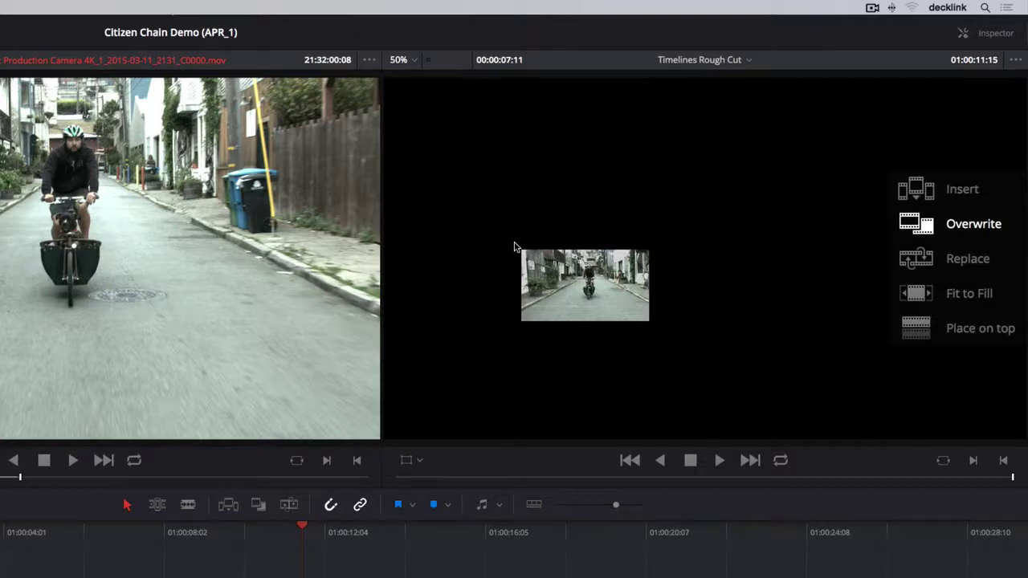
{"action": "left_click_drag", "start_coordinate": [513, 247], "coordinate": [514, 246]}
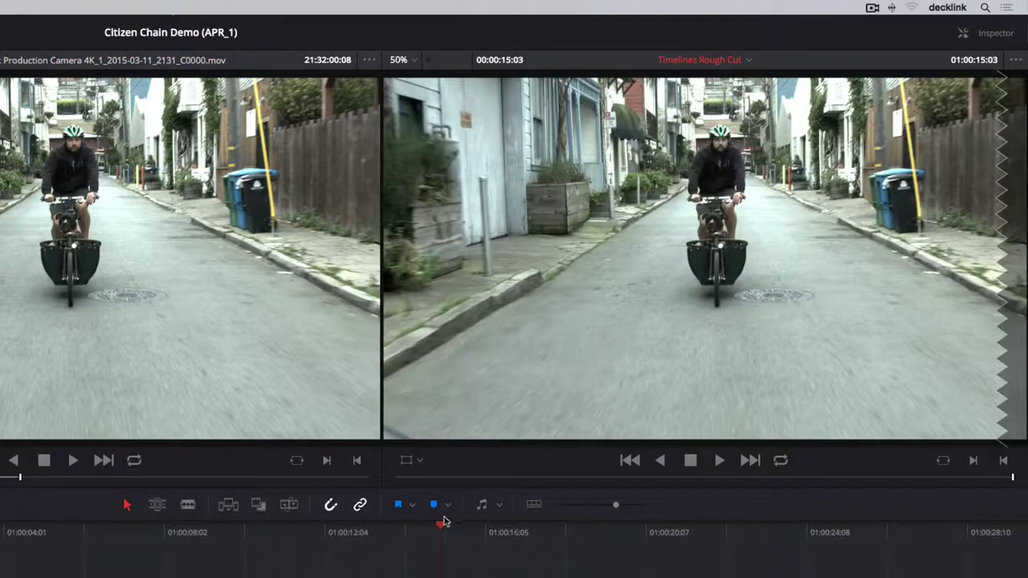
Step: Mark the gap between the two timeline clips as a range and fill it with the clip of the dog in the bike
{"action": "left_click_drag", "start_coordinate": [442, 528], "coordinate": [212, 549]}
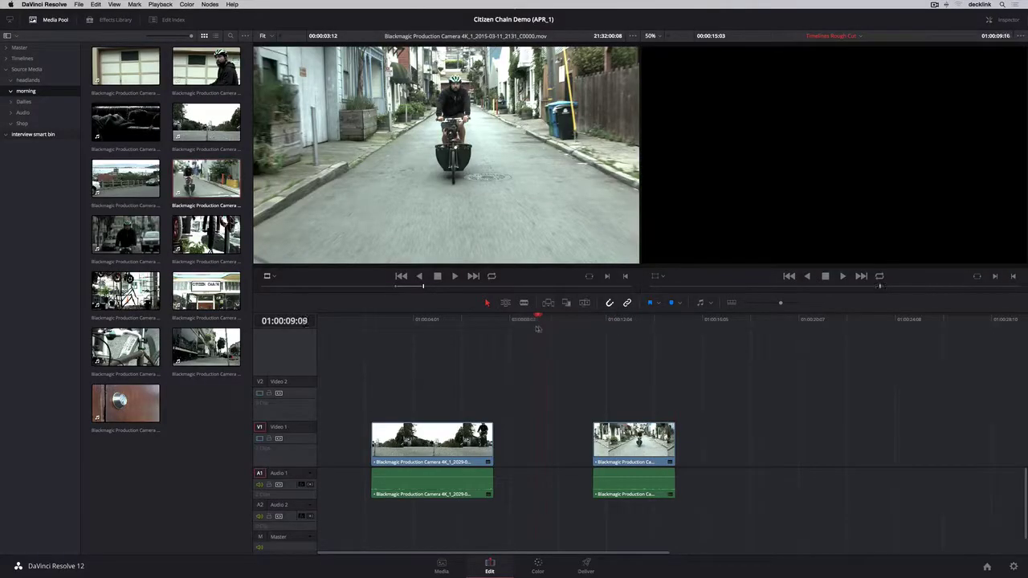
{"action": "left_click_drag", "start_coordinate": [538, 329], "coordinate": [537, 329]}
{"action": "key", "text": "x"}
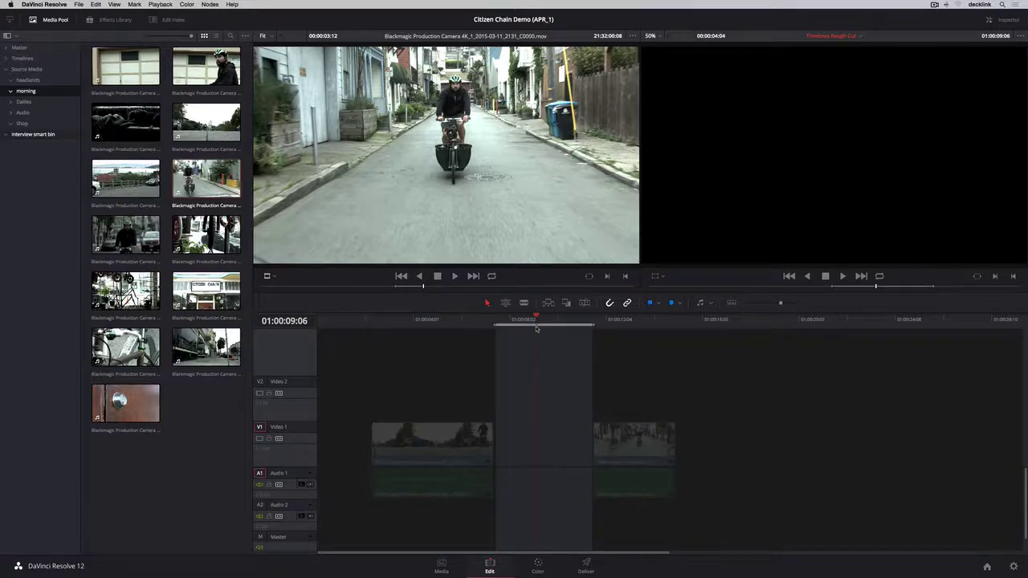
{"action": "double_click", "coordinate": [212, 68]}
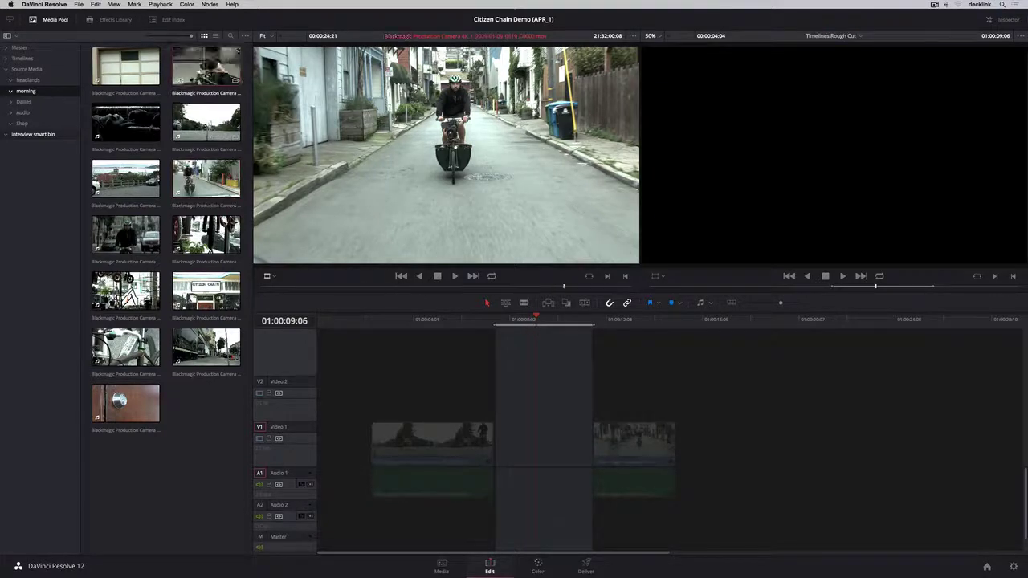
{"action": "left_click_drag", "start_coordinate": [395, 286], "coordinate": [489, 300]}
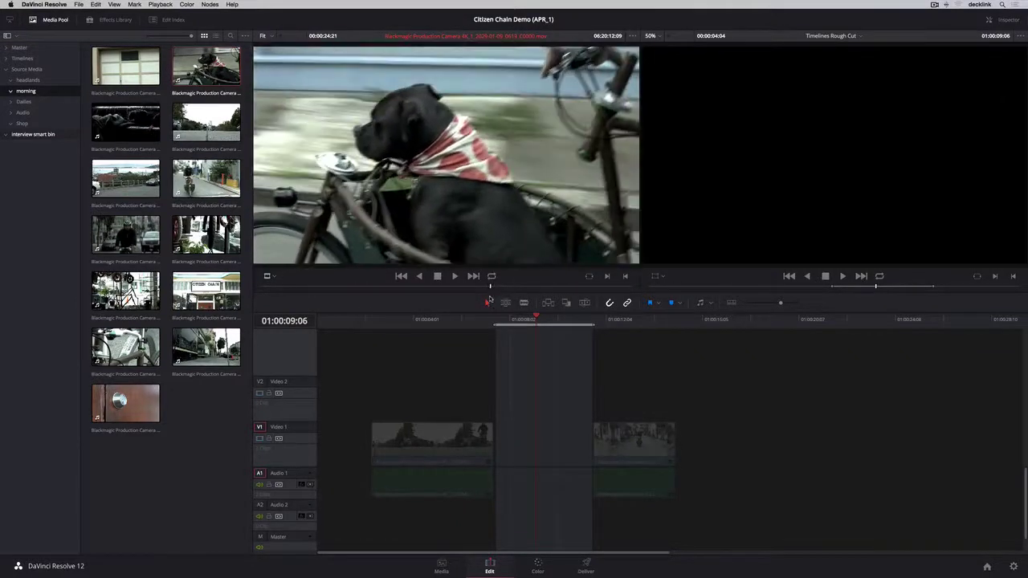
{"action": "left_click_drag", "start_coordinate": [426, 176], "coordinate": [742, 158]}
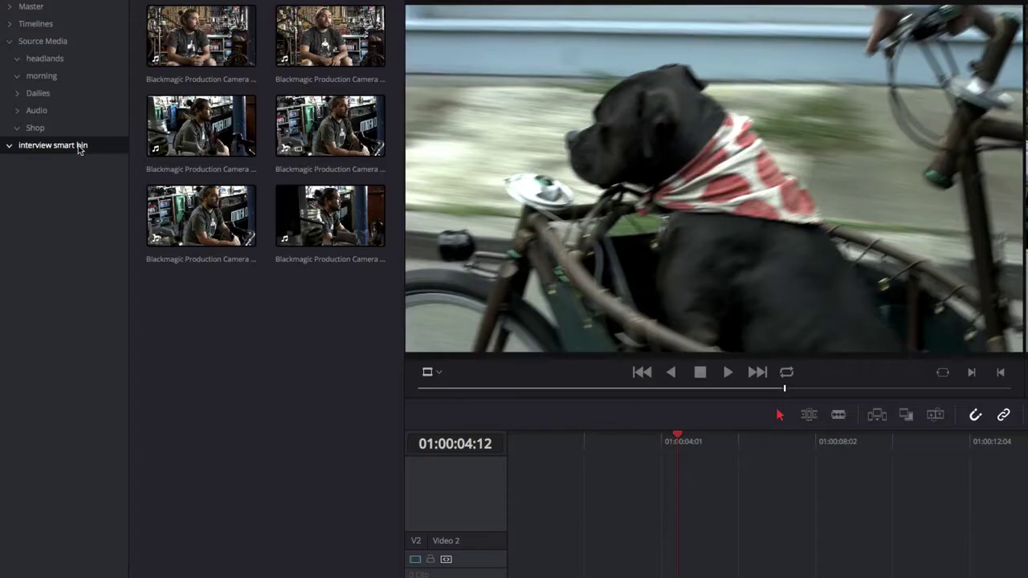
Step: Load an interview clip from the interview smart bin and set split marks, with Audio In first and Video In further along
{"action": "double_click", "coordinate": [193, 130]}
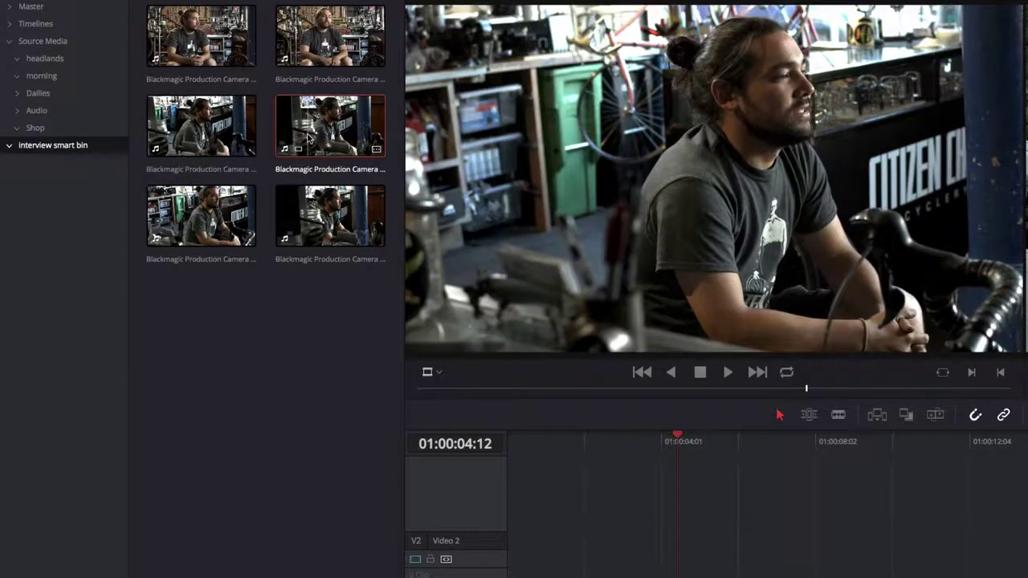
{"action": "right_click", "coordinate": [807, 393]}
{"action": "mouse_move", "coordinate": [854, 457]}
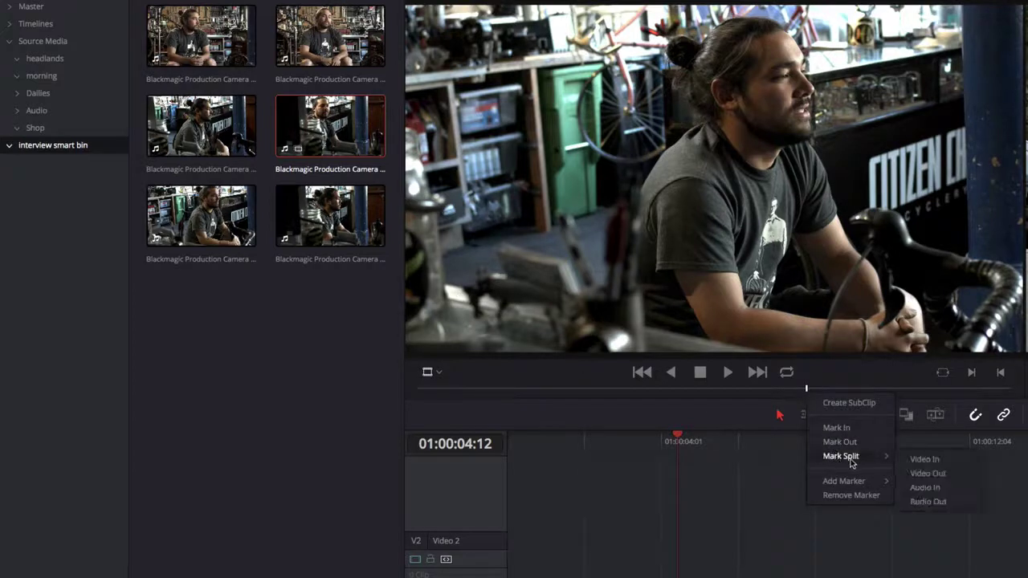
{"action": "left_click", "coordinate": [941, 491]}
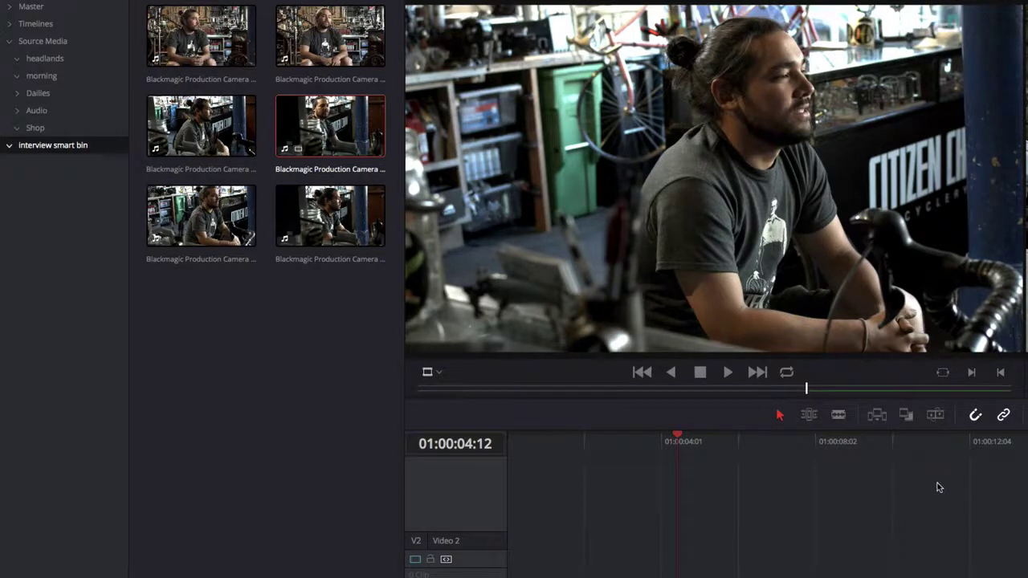
{"action": "left_click_drag", "start_coordinate": [807, 392], "coordinate": [848, 393]}
{"action": "right_click", "coordinate": [848, 394]}
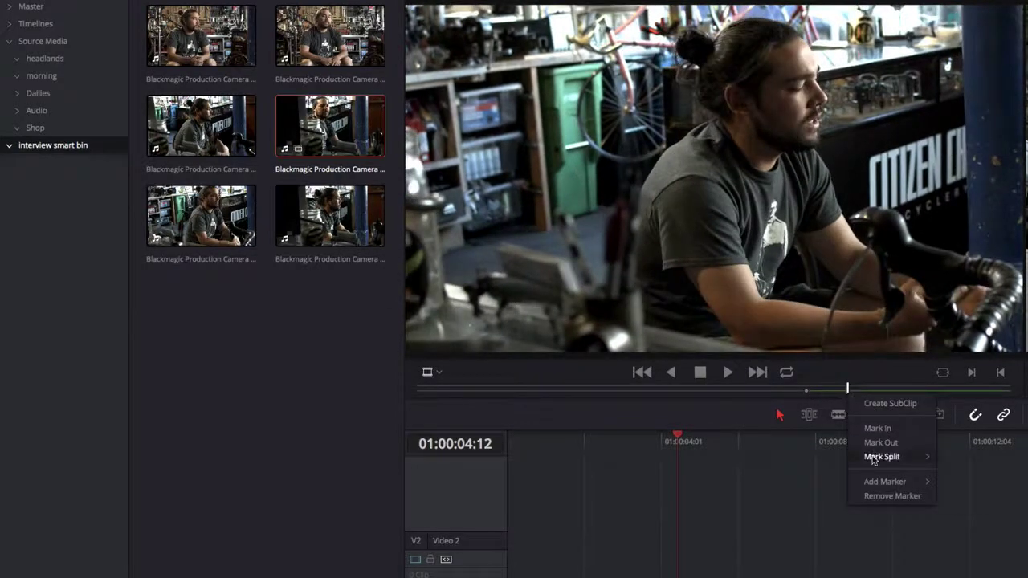
{"action": "mouse_move", "coordinate": [882, 457]}
{"action": "left_click", "coordinate": [964, 460]}
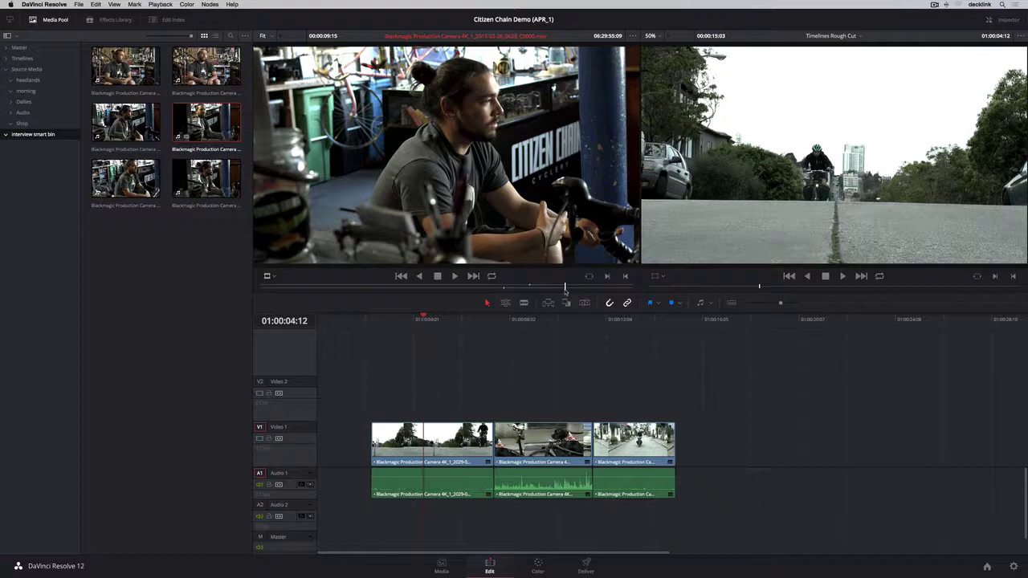
Step: Patch the source video to Video 2 and source audio to Audio 2, and edit the marked interview clip into the timeline
{"action": "left_click_drag", "start_coordinate": [260, 426], "coordinate": [261, 383]}
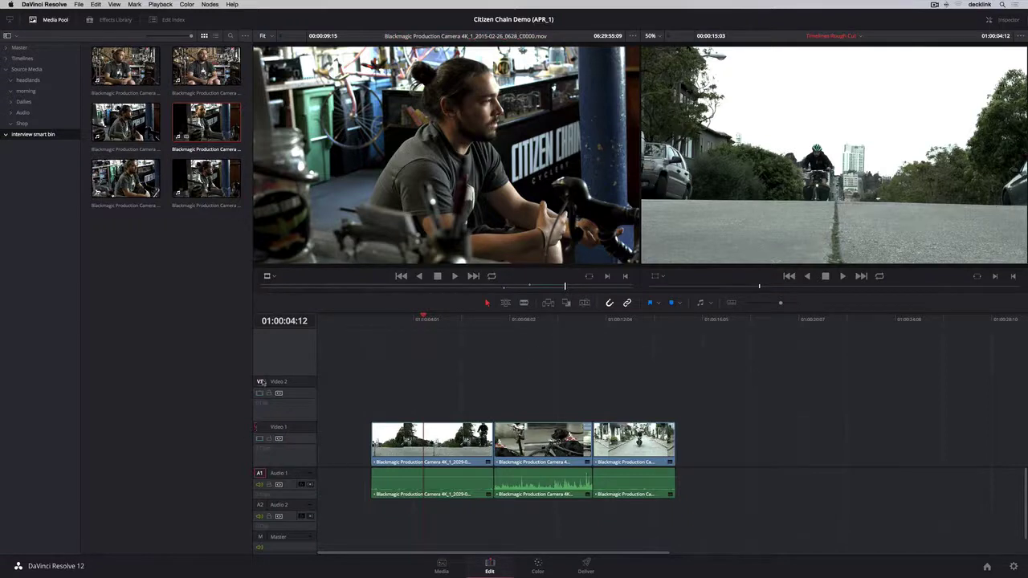
{"action": "left_click_drag", "start_coordinate": [259, 474], "coordinate": [259, 506]}
{"action": "left_click_drag", "start_coordinate": [395, 195], "coordinate": [988, 136]}
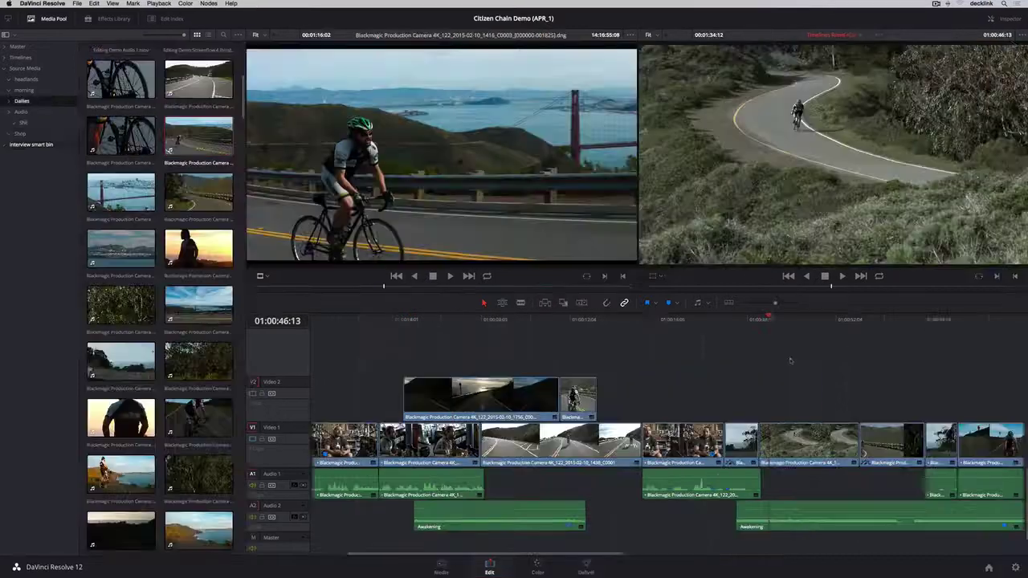
Step: In Trim mode, ripple trim the cut between the winding-road clip and the guardrail clip on Video 1
{"action": "left_click", "coordinate": [503, 303]}
{"action": "left_click_drag", "start_coordinate": [863, 429], "coordinate": [860, 430]}
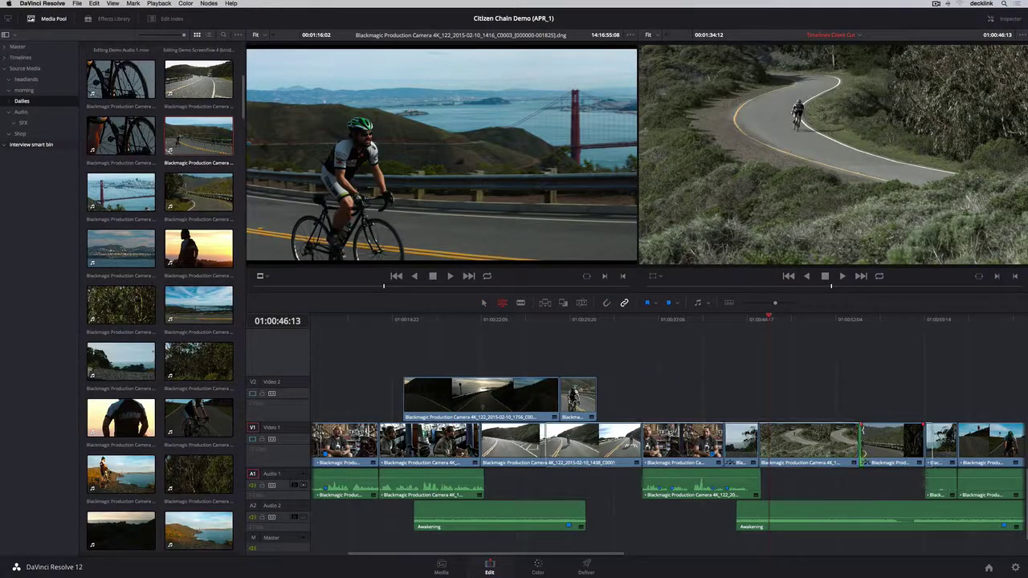
{"action": "left_click_drag", "start_coordinate": [691, 321], "coordinate": [683, 343]}
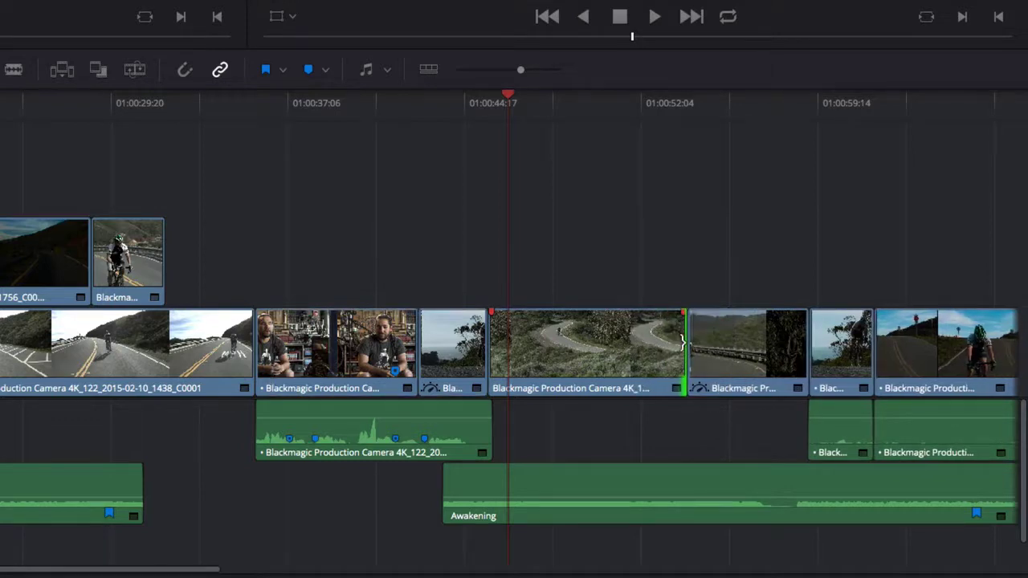
Step: Slip the content of the guardrail road clip on Video 1 and slide the clip between its neighbours
{"action": "left_click", "coordinate": [739, 341]}
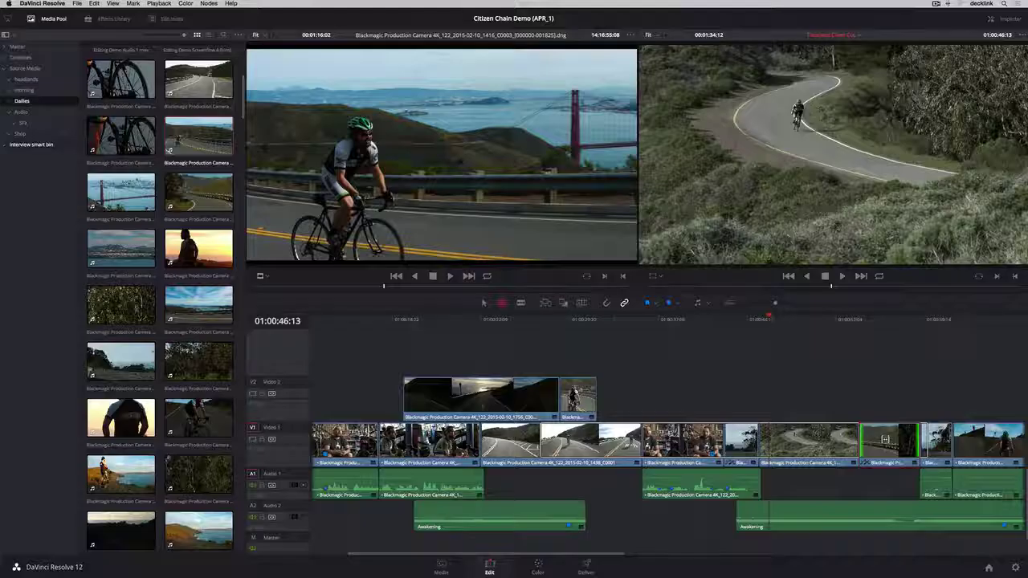
{"action": "left_click_drag", "start_coordinate": [740, 342], "coordinate": [737, 342]}
{"action": "left_click_drag", "start_coordinate": [884, 438], "coordinate": [883, 464]}
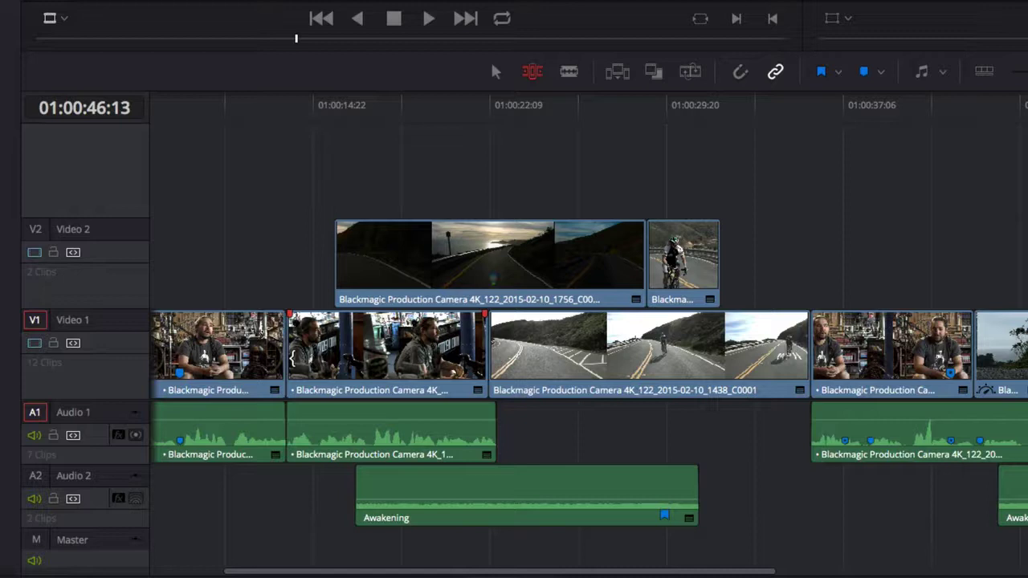
Step: Ripple-extend the start of the second interview clip, once moving all tracks and once keeping the Video 2 and Audio 2 clips in place
{"action": "left_click_drag", "start_coordinate": [293, 359], "coordinate": [261, 363]}
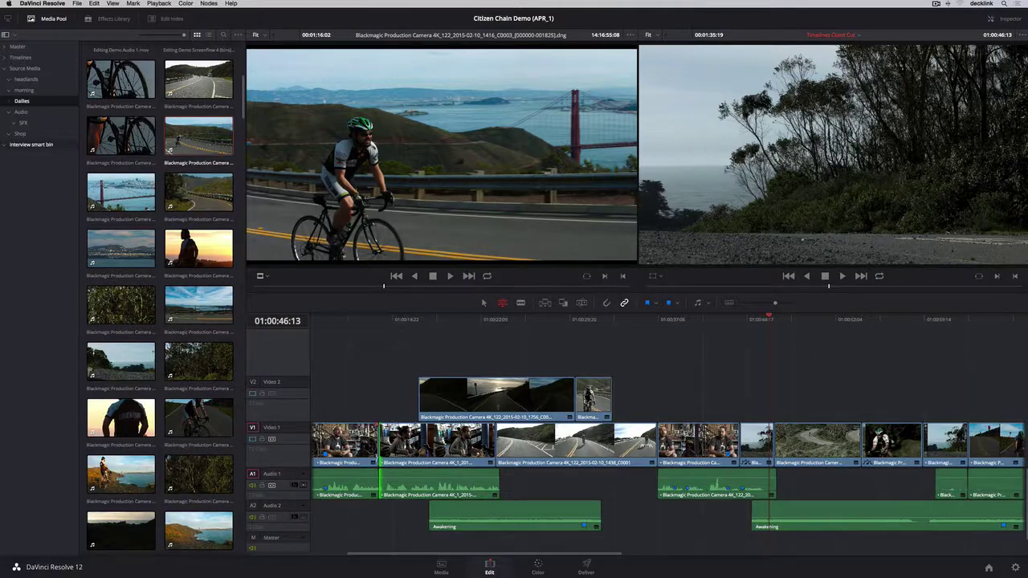
{"action": "mouse_move", "coordinate": [377, 453]}
{"action": "left_mouse_down"}
{"action": "mouse_move", "coordinate": [393, 453]}
{"action": "mouse_move", "coordinate": [357, 453]}
{"action": "left_mouse_up"}
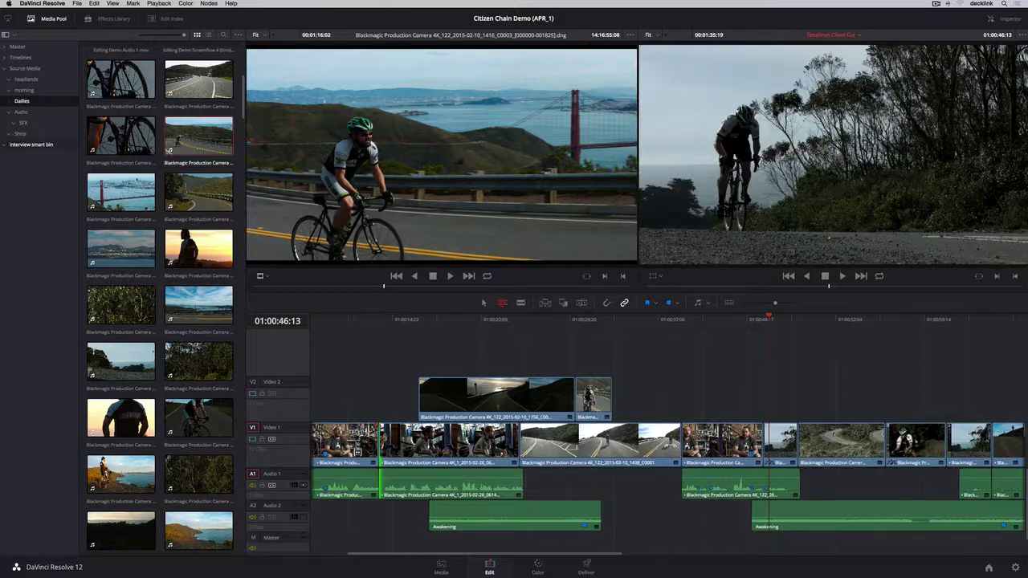
Step: In Selection mode, roll the cut between the first two interview clips and roll its audio edit earlier separately to create a split edit
{"action": "left_click", "coordinate": [484, 303]}
{"action": "left_click", "coordinate": [378, 449]}
{"action": "mouse_move", "coordinate": [377, 449]}
{"action": "left_mouse_down"}
{"action": "mouse_move", "coordinate": [356, 450]}
{"action": "mouse_move", "coordinate": [404, 449]}
{"action": "mouse_move", "coordinate": [382, 450]}
{"action": "left_mouse_up"}
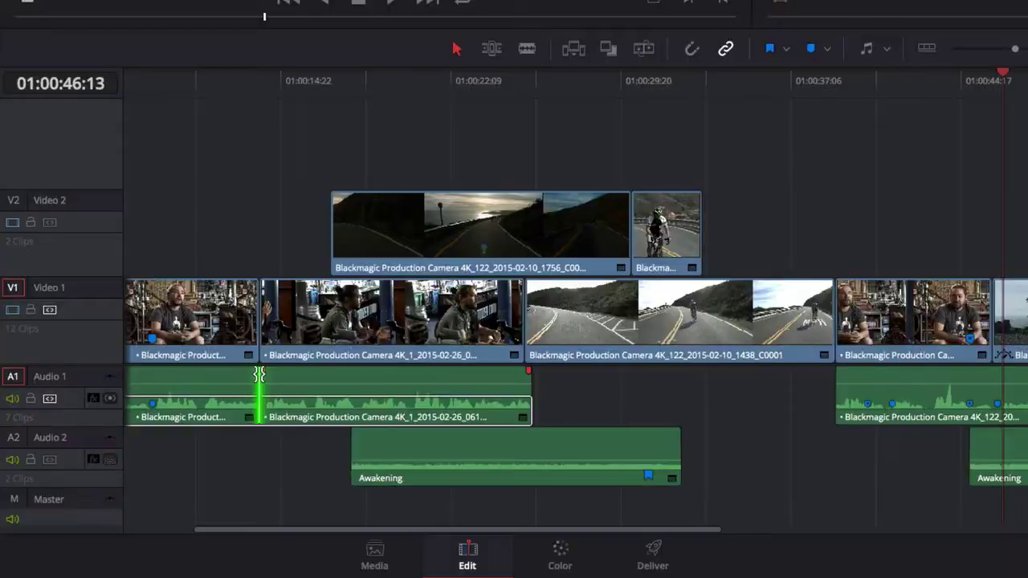
{"action": "left_click_drag", "start_coordinate": [382, 477], "coordinate": [360, 476]}
{"action": "mouse_move", "coordinate": [219, 382]}
{"action": "left_mouse_down"}
{"action": "mouse_move", "coordinate": [294, 382]}
{"action": "mouse_move", "coordinate": [210, 382]}
{"action": "left_mouse_up"}
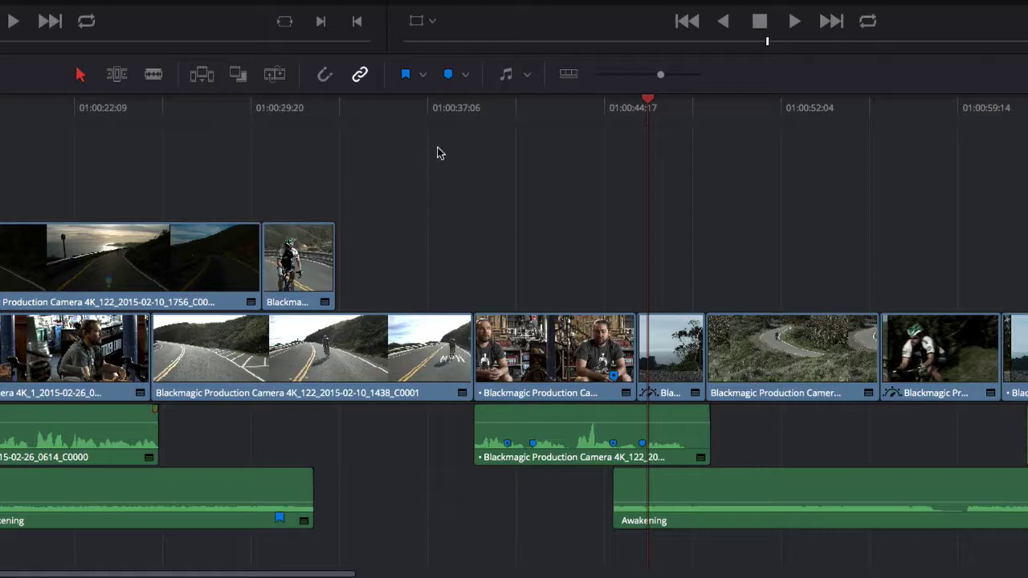
Step: Move the playhead into the third interview clip, select its nearest edit point, and select the clip under the playhead
{"action": "left_click_drag", "start_coordinate": [665, 323], "coordinate": [685, 327]}
{"action": "left_click_drag", "start_coordinate": [479, 122], "coordinate": [508, 126]}
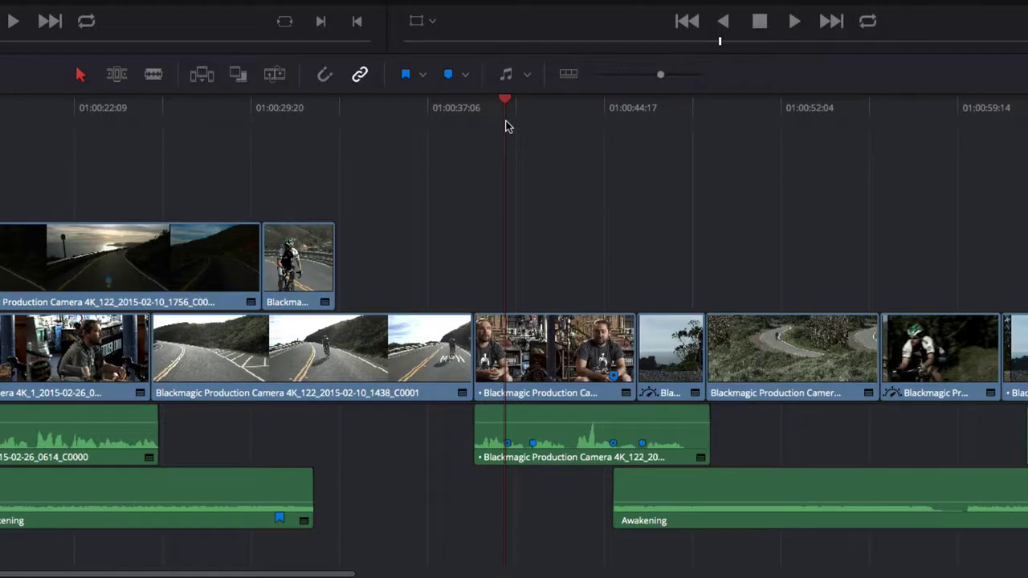
{"action": "key", "text": "v"}
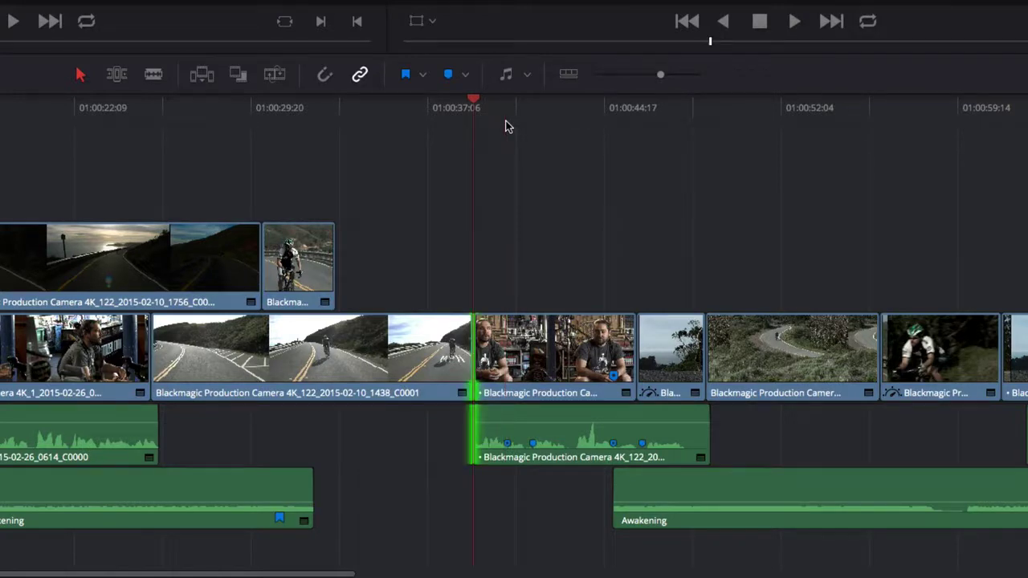
{"action": "key", "text": "shift+v"}
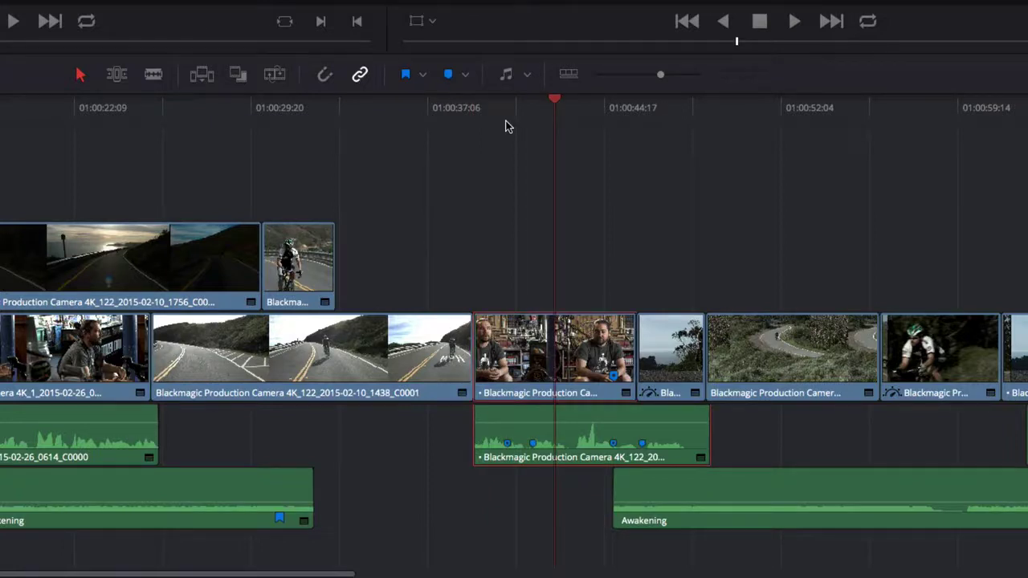
Step: In Trim mode, select the edit before the third interview clip, roll it earlier in four nudges, and roll it back by the same amount
{"action": "key", "text": "t"}
{"action": "key", "text": "v"}
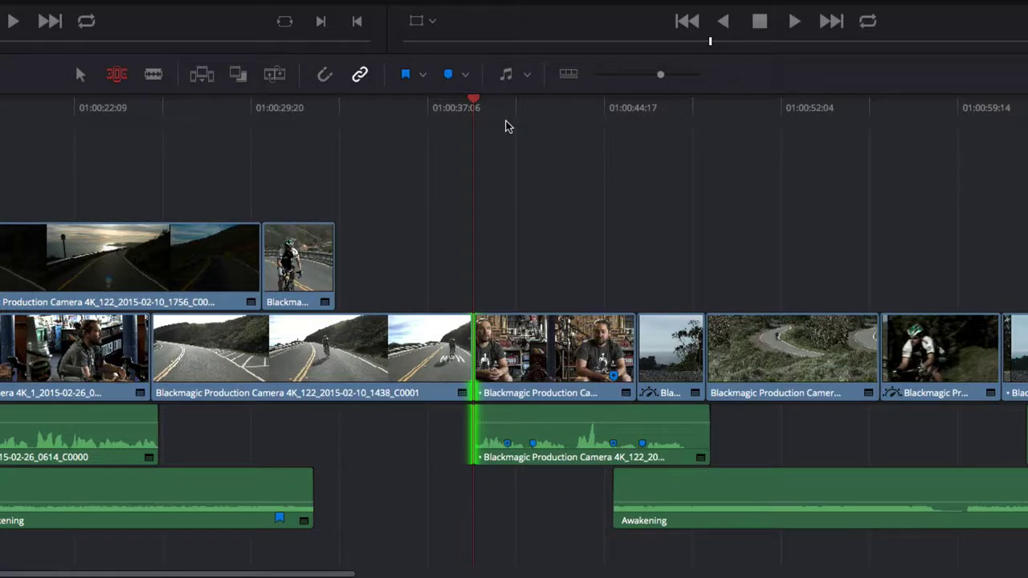
{"action": "key", "text": "shift+comma"}
{"action": "key", "text": "shift+comma"}
{"action": "key", "text": "shift+comma"}
{"action": "key", "text": "shift+comma"}
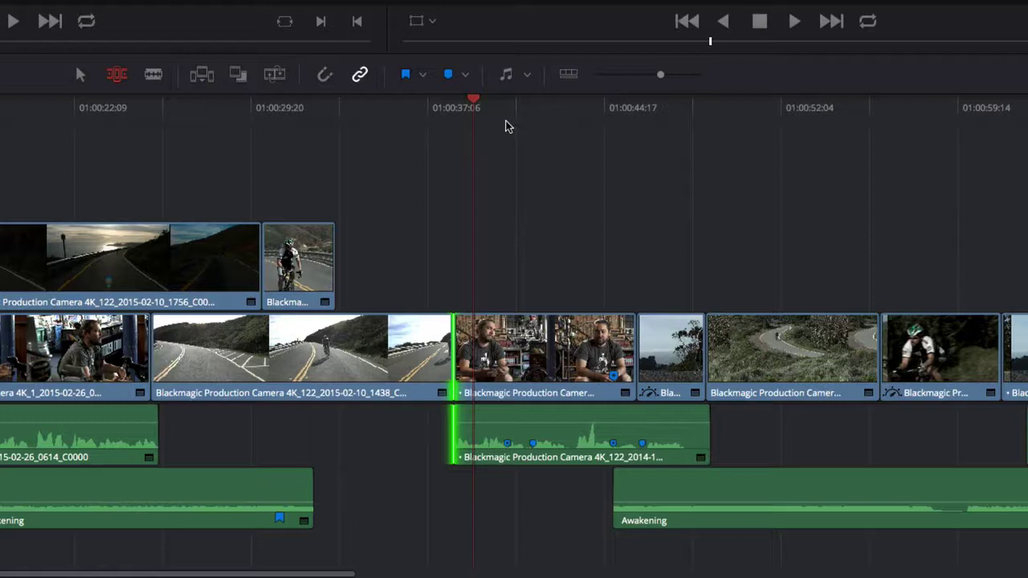
{"action": "key", "text": "shift+period"}
{"action": "key", "text": "shift+period"}
{"action": "key", "text": "shift+period"}
{"action": "key", "text": "shift+period"}
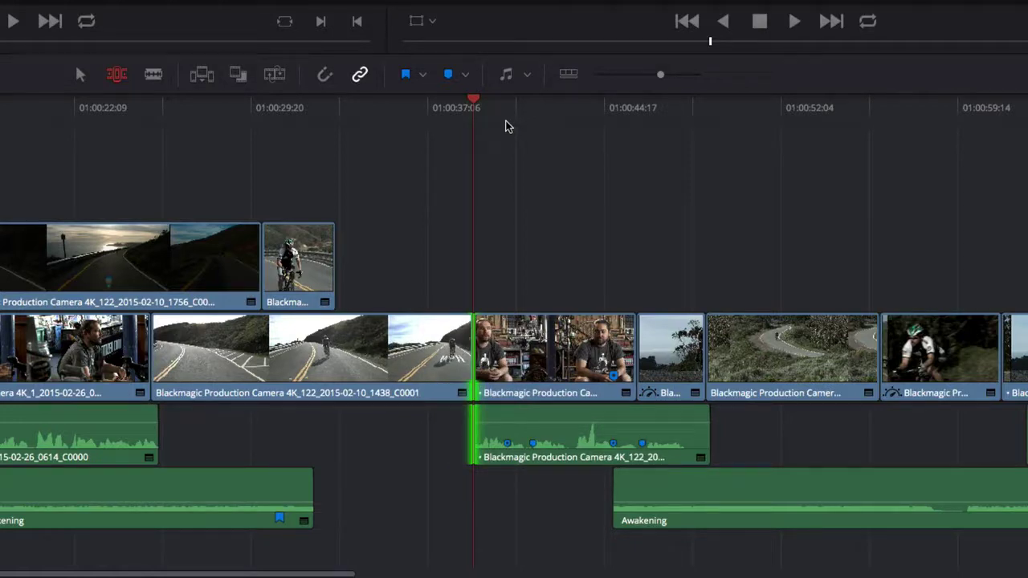
Step: Cycle the selected edit's trim type from roll through outgoing ripple to incoming ripple
{"action": "key", "text": "u"}
{"action": "key", "text": "u"}
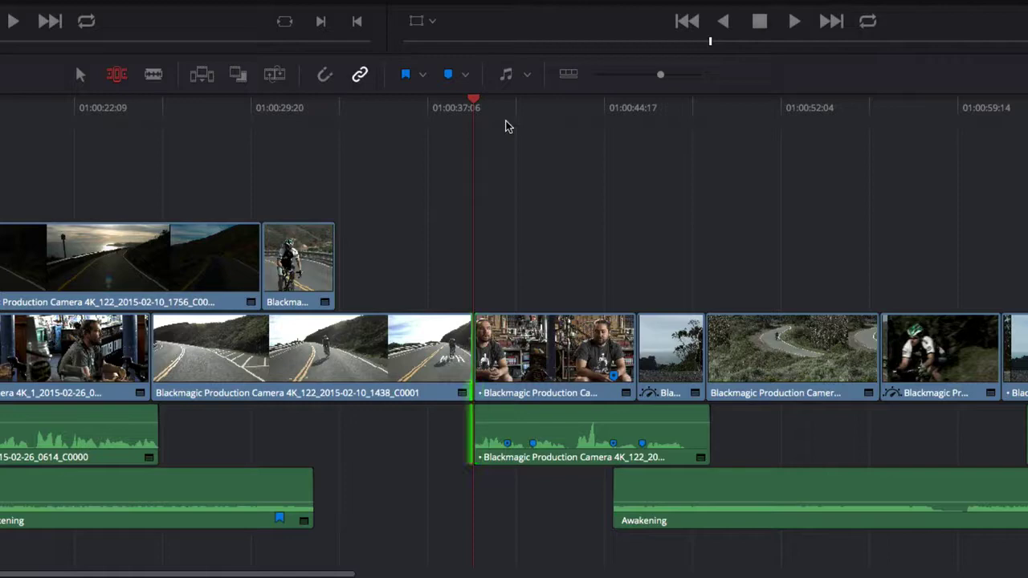
{"action": "key", "text": "u"}
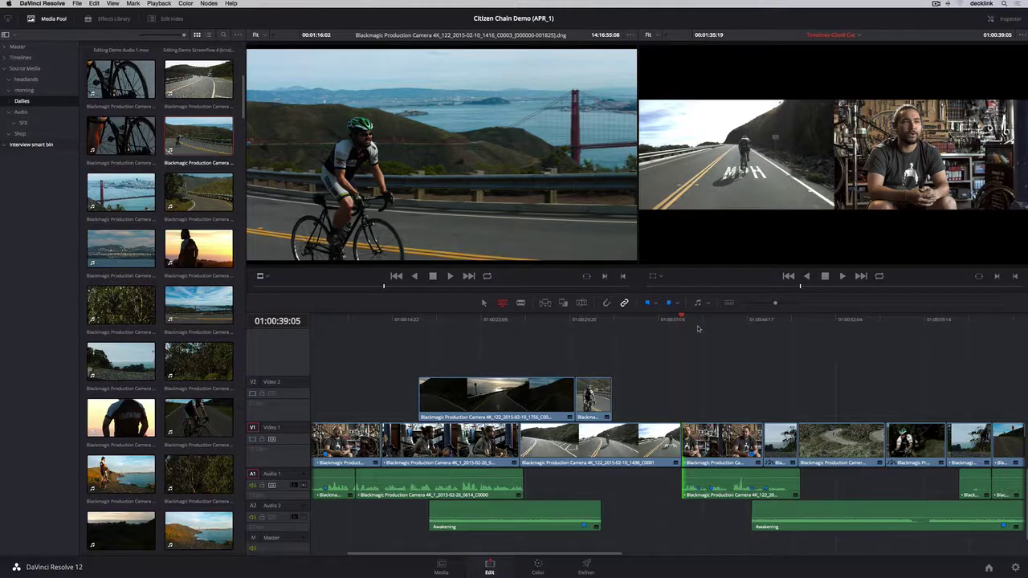
Step: Dynamically ripple the third interview clip's start during playback, switch the edit to a roll, and roll it earlier and forward again
{"action": "key", "text": "j"}
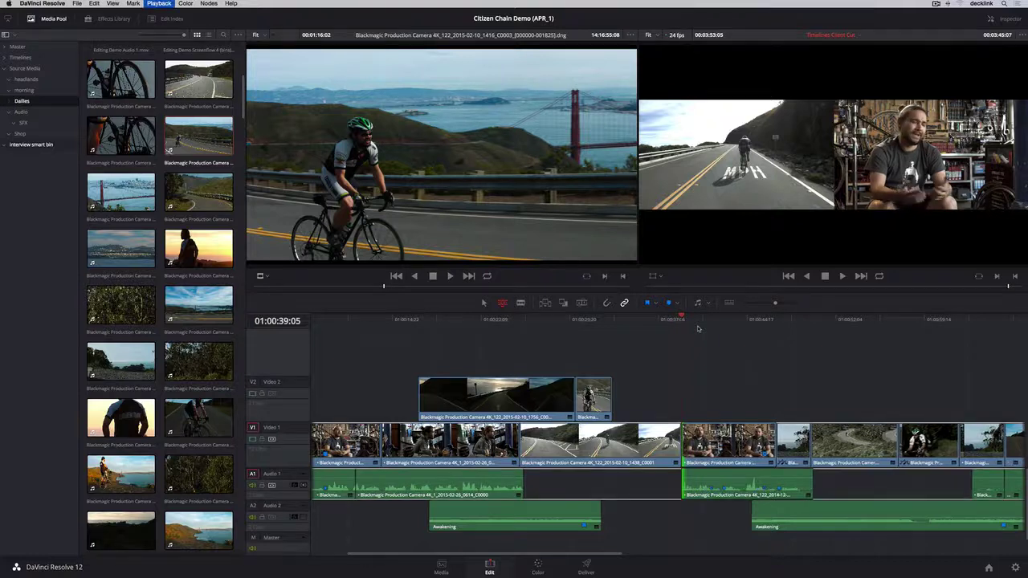
{"action": "key", "text": "u"}
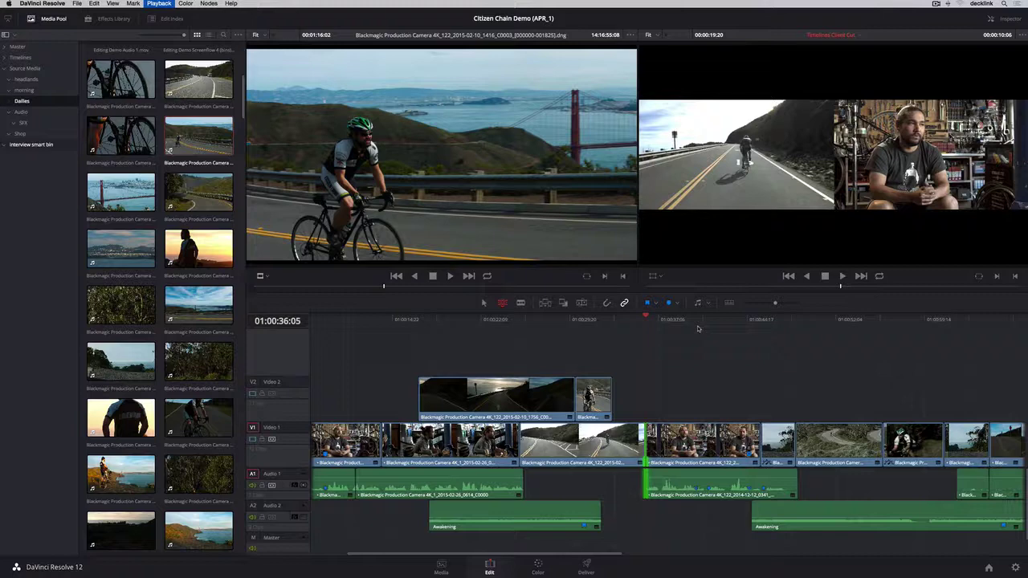
{"action": "key", "text": "l"}
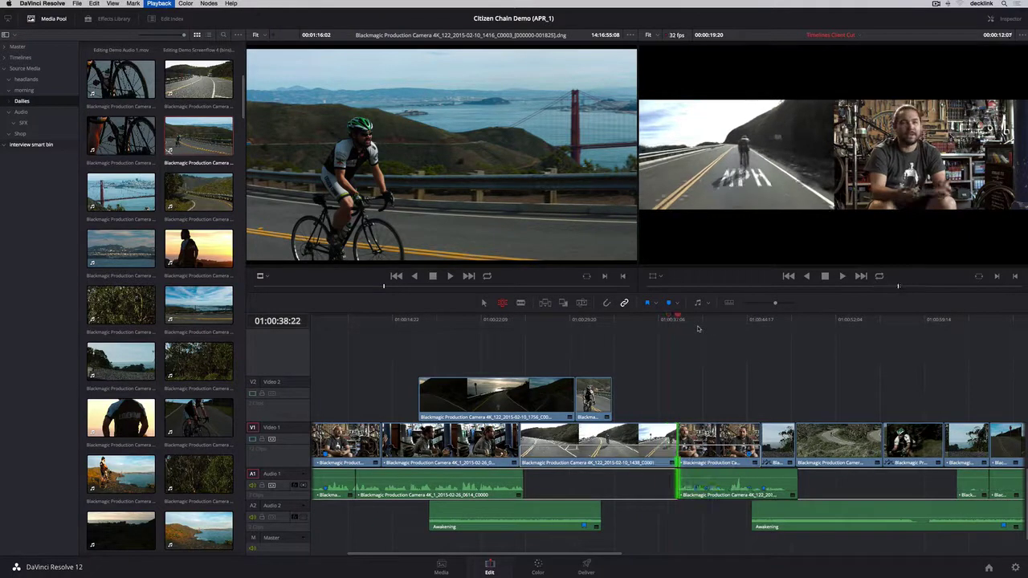
{"action": "key", "text": "k"}
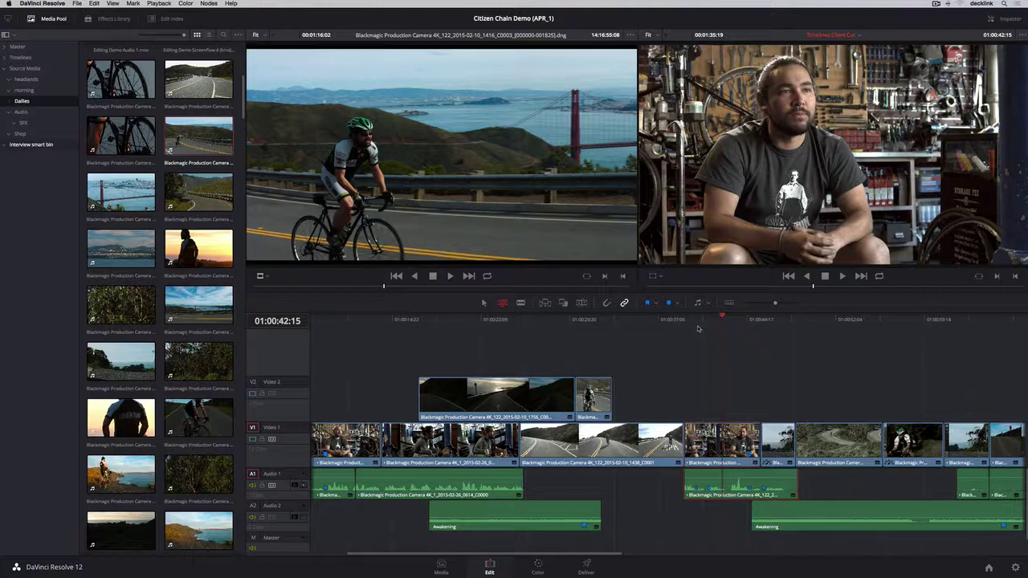
Step: Cycle the linked interview clip's selection between video only and video with audio, and do the same for the edit at its start
{"action": "key", "text": "j"}
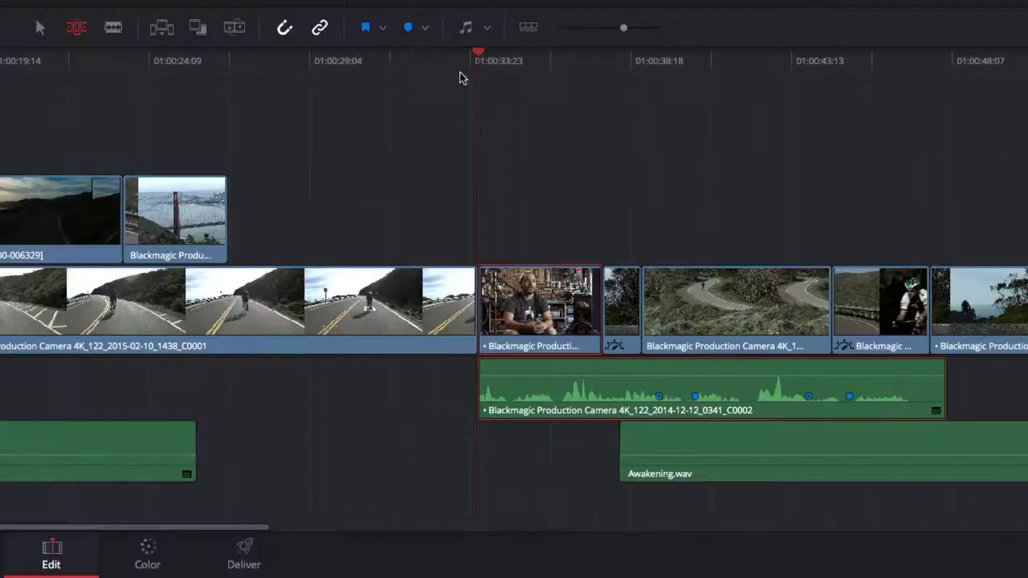
{"action": "key", "text": "alt+u"}
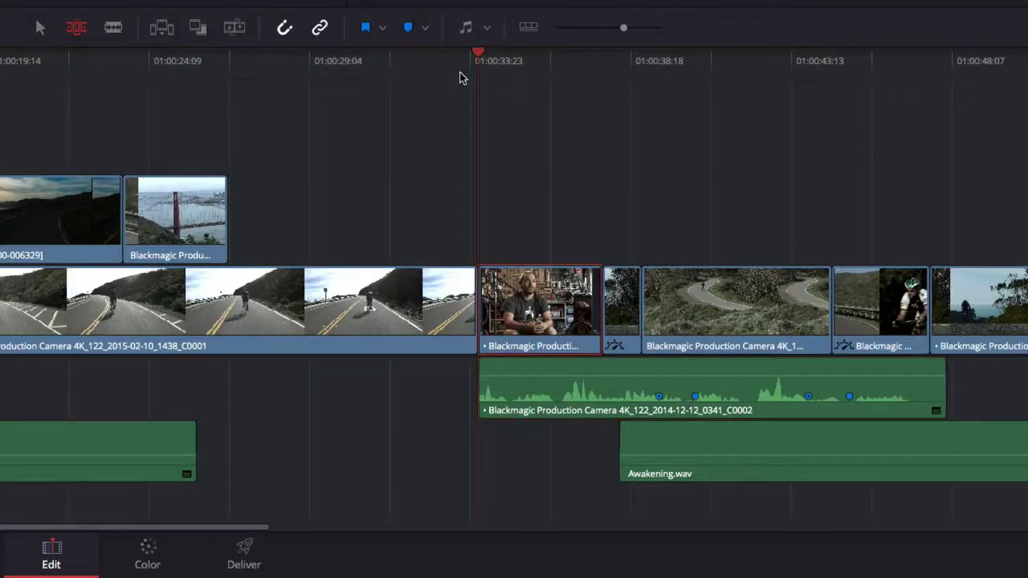
{"action": "key", "text": "alt+u"}
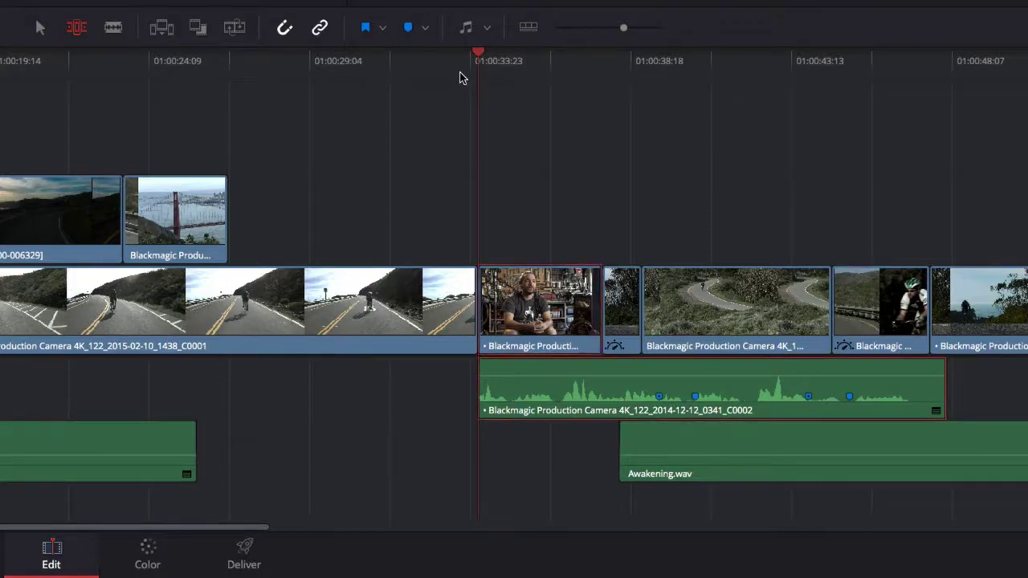
{"action": "key", "text": "v"}
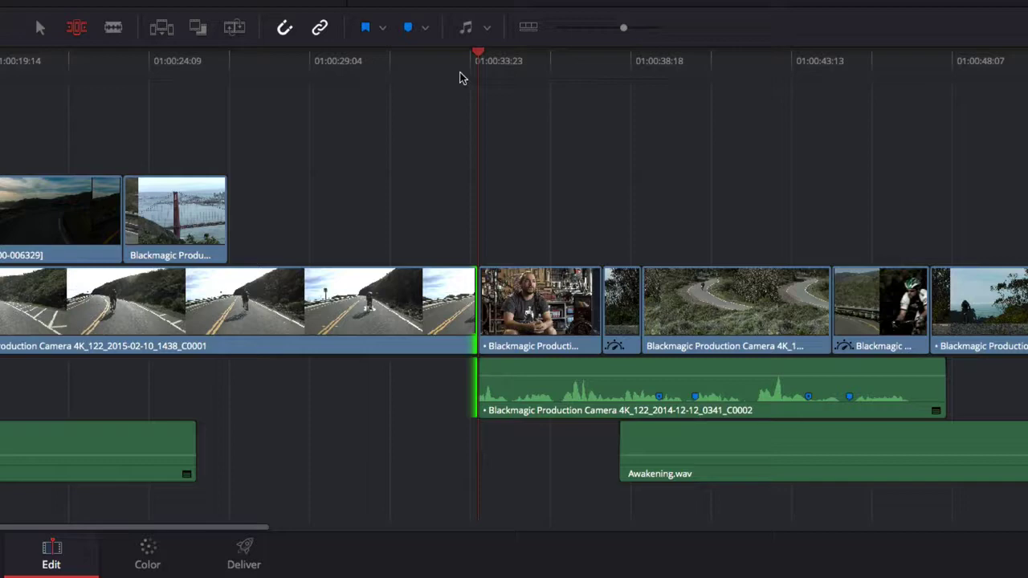
{"action": "key", "text": "alt+u"}
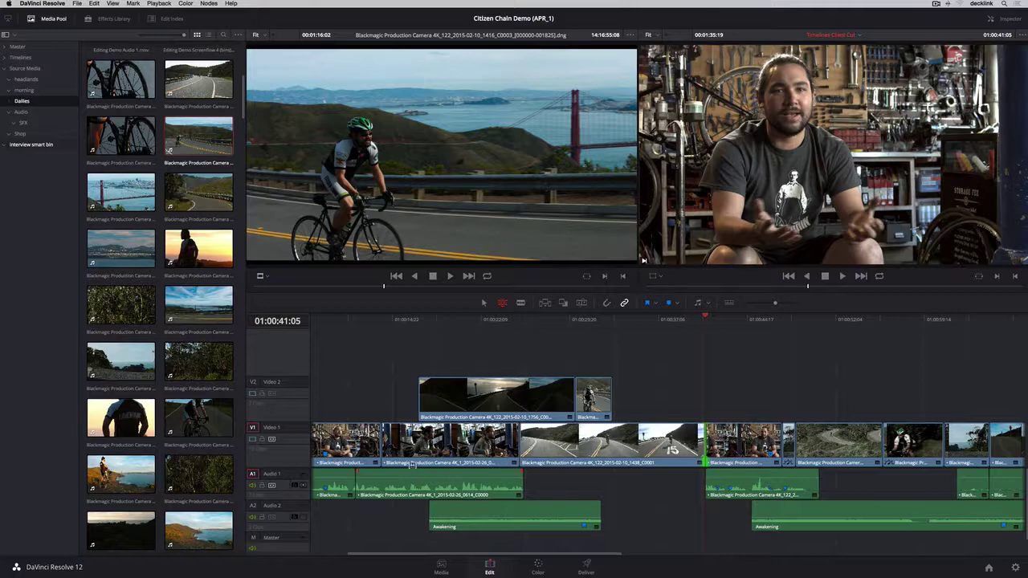
Step: Select the first interview split cut, the third interview's opening edit, and the ends of the last Video 2 clip and the Awakening music for trimming together
{"action": "left_click", "coordinate": [356, 483]}
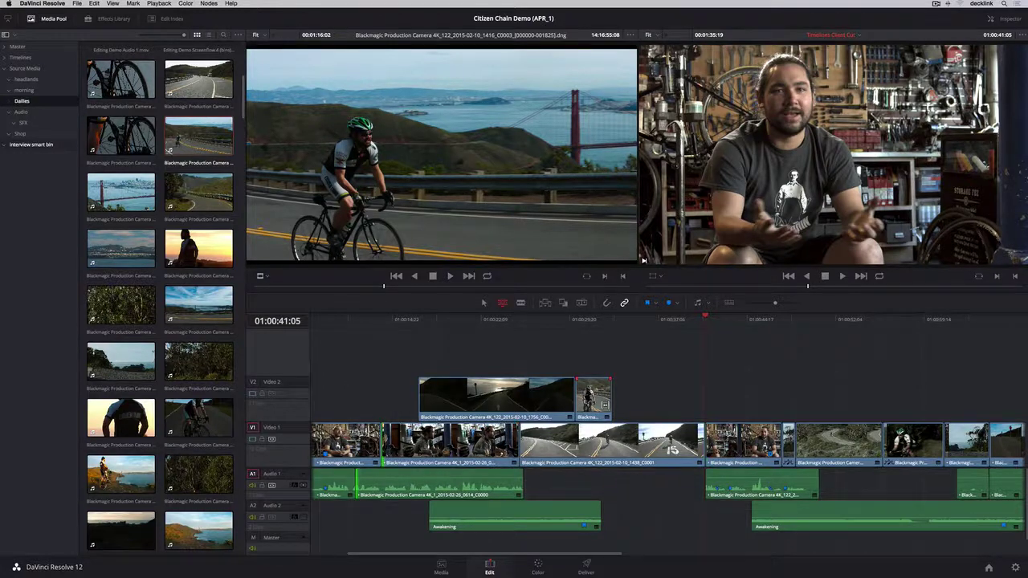
{"action": "left_click", "coordinate": [608, 397], "text": "super"}
{"action": "left_click", "coordinate": [702, 439], "text": "super"}
{"action": "left_click", "coordinate": [598, 509], "text": "super"}
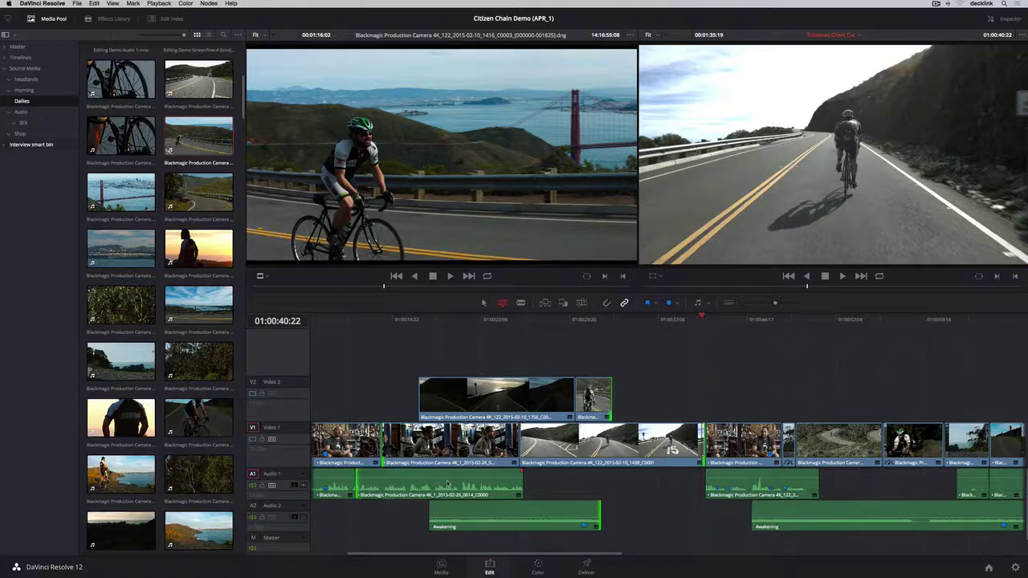
{"action": "mouse_move", "coordinate": [383, 440]}
{"action": "left_mouse_down"}
{"action": "mouse_move", "coordinate": [357, 439]}
{"action": "mouse_move", "coordinate": [384, 439]}
{"action": "left_mouse_up"}
Step: In Selection mode, reposition the winding-road and green-helmet cyclist clips on Video 1
{"action": "key", "text": "a"}
{"action": "left_click", "coordinate": [922, 459]}
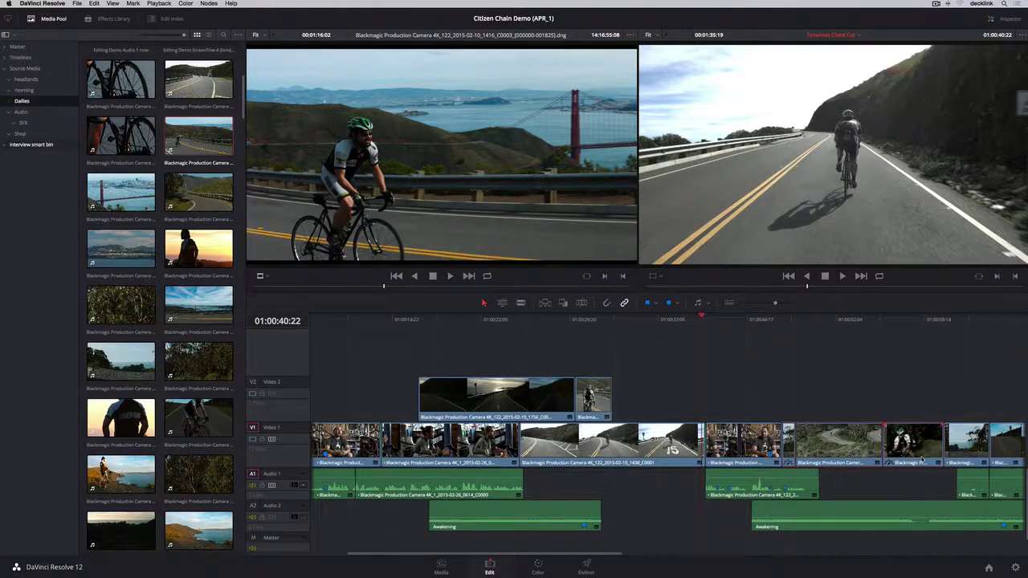
{"action": "left_click_drag", "start_coordinate": [844, 453], "coordinate": [827, 463]}
{"action": "key", "text": "shift+period"}
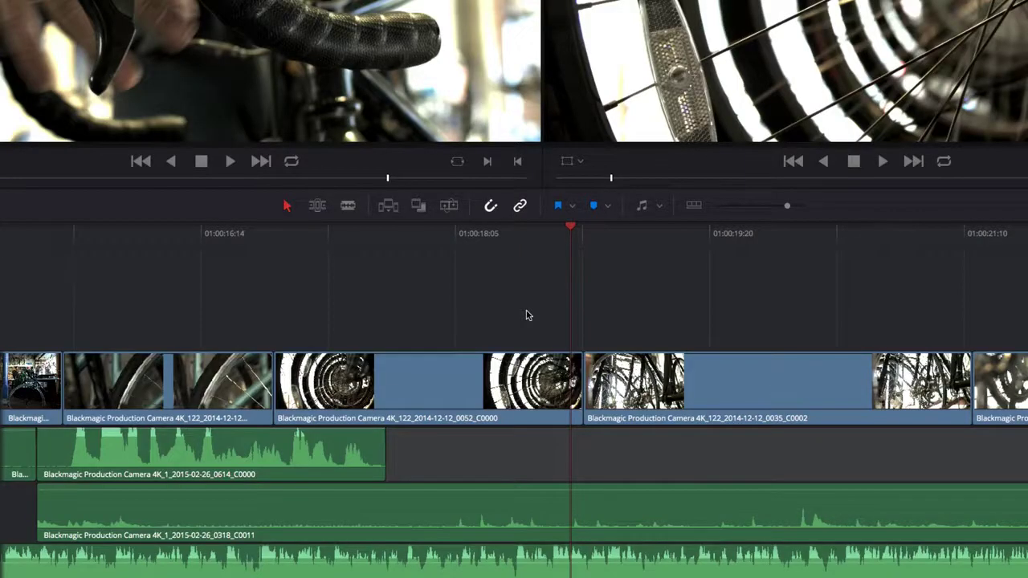
Step: Add a 24 frame Cross Dissolve at the cut between the 0052_C0000 and 0035_C0002 bicycle wheel clips and open its settings
{"action": "right_click", "coordinate": [583, 384]}
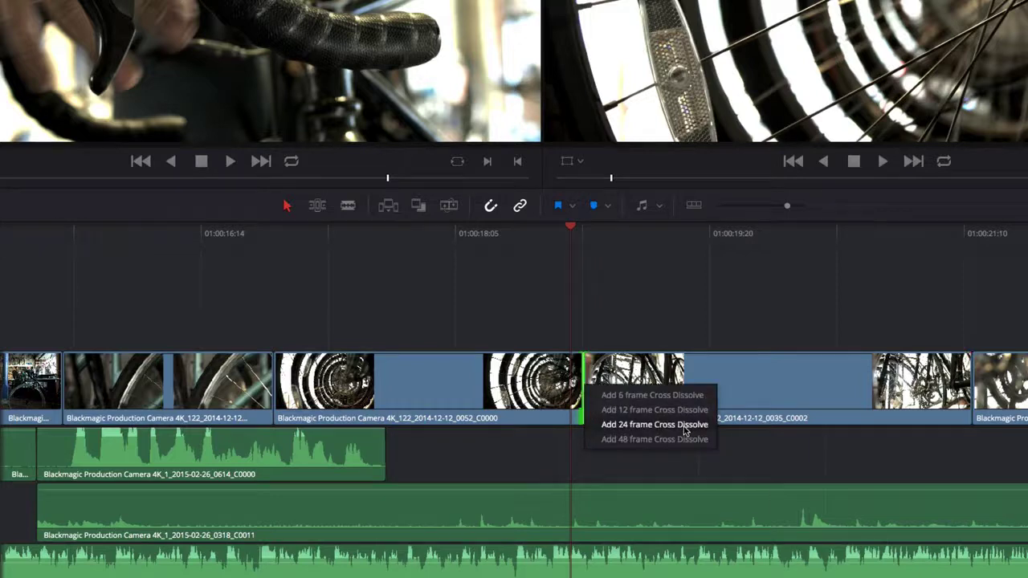
{"action": "left_click", "coordinate": [685, 431]}
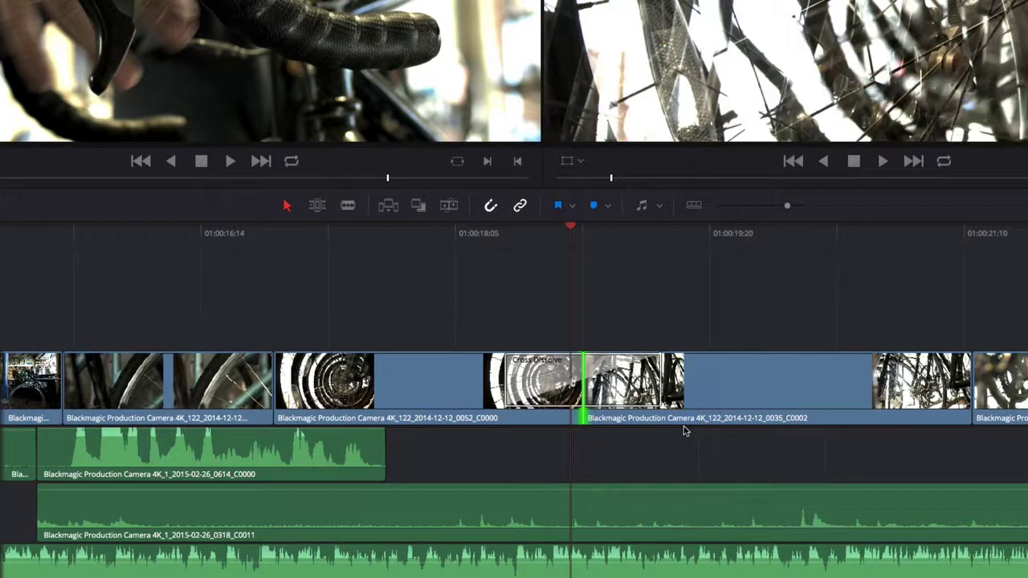
{"action": "left_click", "coordinate": [530, 390]}
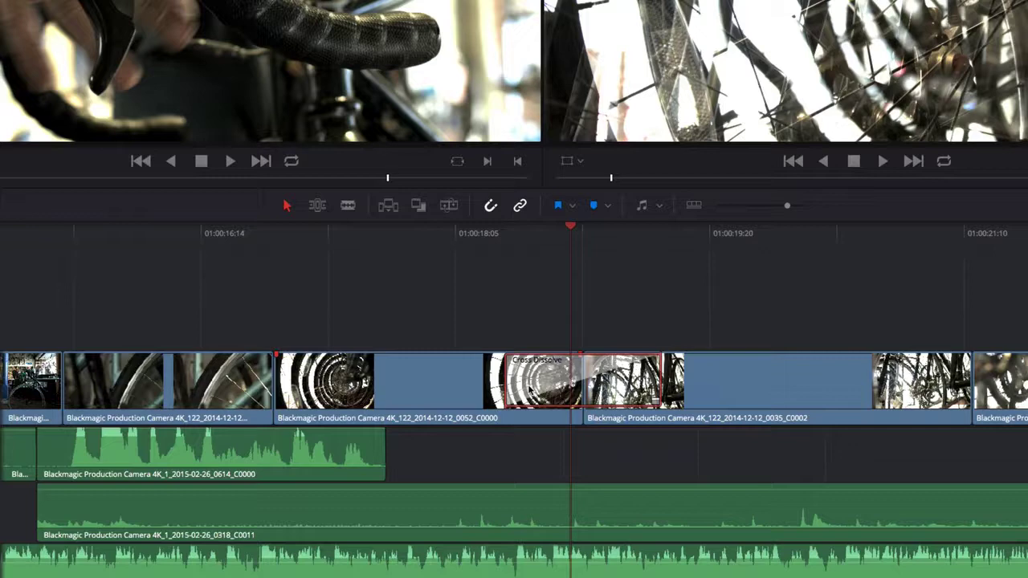
{"action": "double_click", "coordinate": [530, 389]}
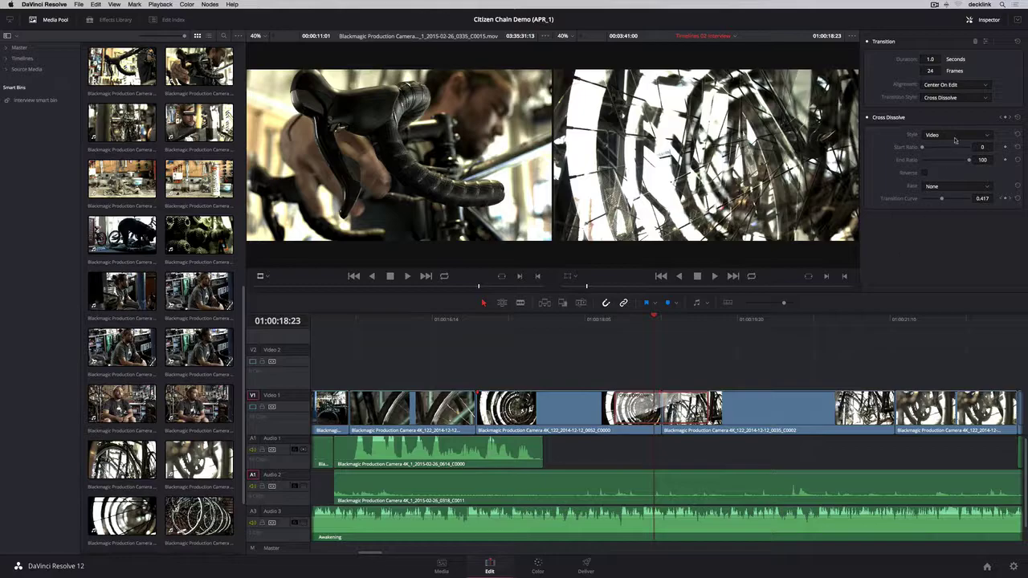
Step: Set the selected Cross Dissolve's style to Film and its ease to In & Out
{"action": "left_click", "coordinate": [955, 138]}
{"action": "left_click", "coordinate": [951, 155]}
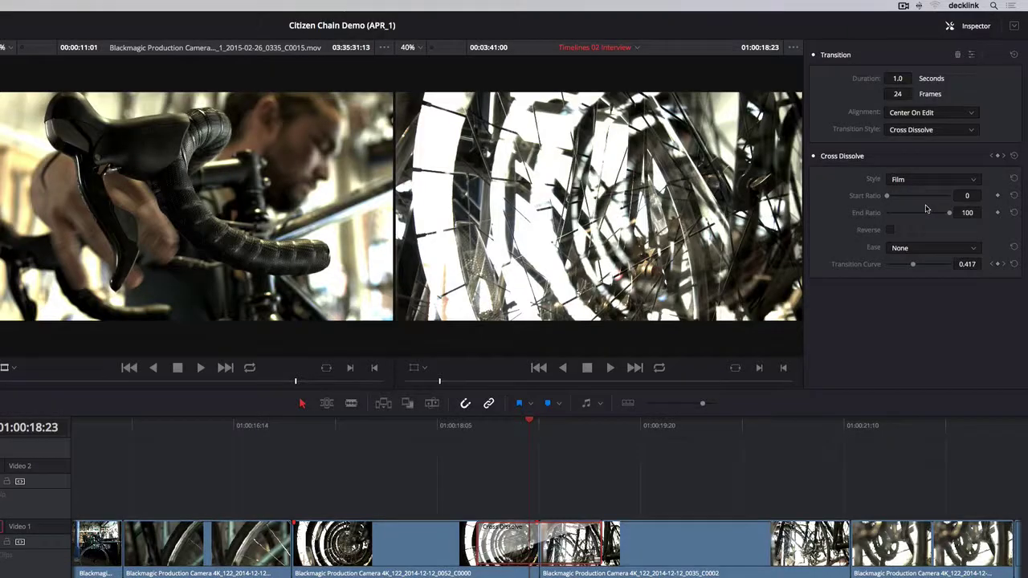
{"action": "left_click", "coordinate": [929, 247]}
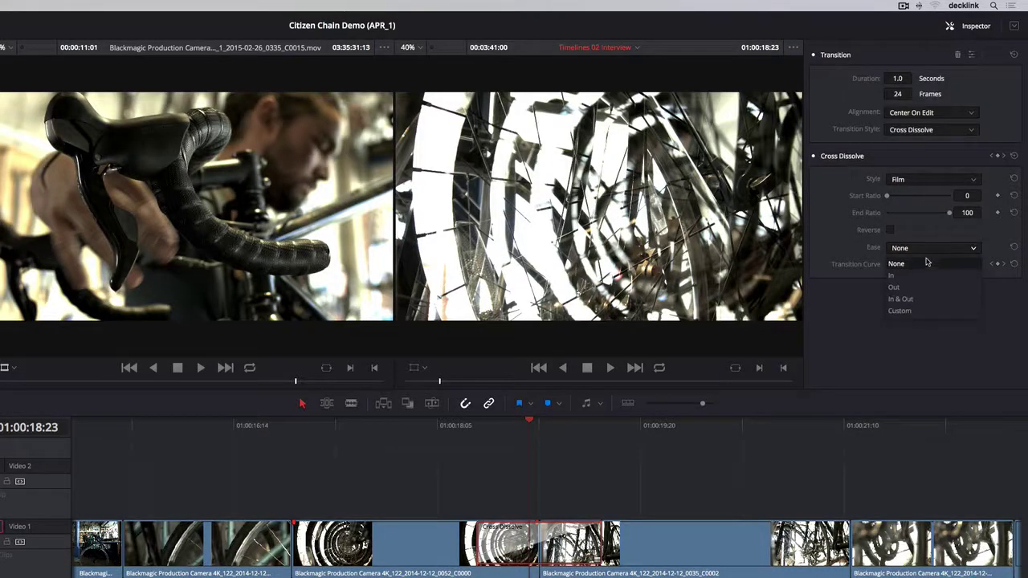
{"action": "left_click", "coordinate": [920, 298]}
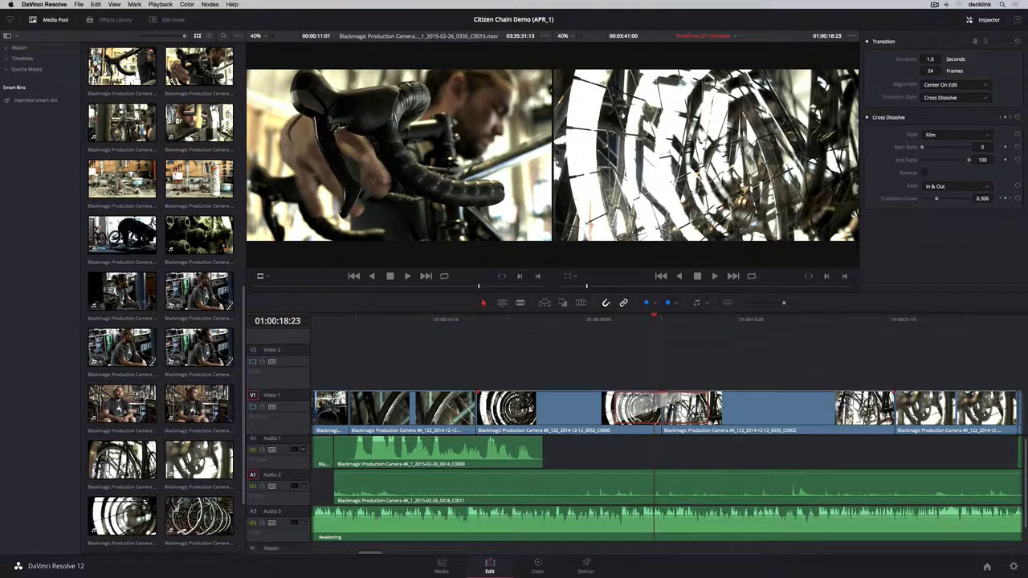
Step: Show the Cross Dissolve's curve in the timeline and reshape its start by pulling the first keyframe's Bezier handle upward
{"action": "left_click", "coordinate": [706, 422]}
{"action": "left_click", "coordinate": [700, 425]}
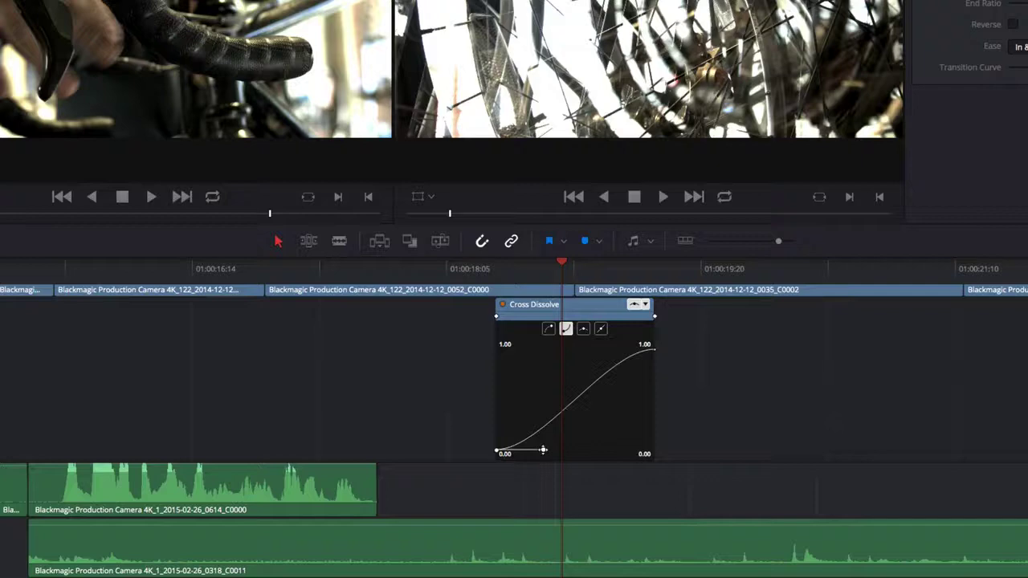
{"action": "left_click_drag", "start_coordinate": [543, 450], "coordinate": [538, 410]}
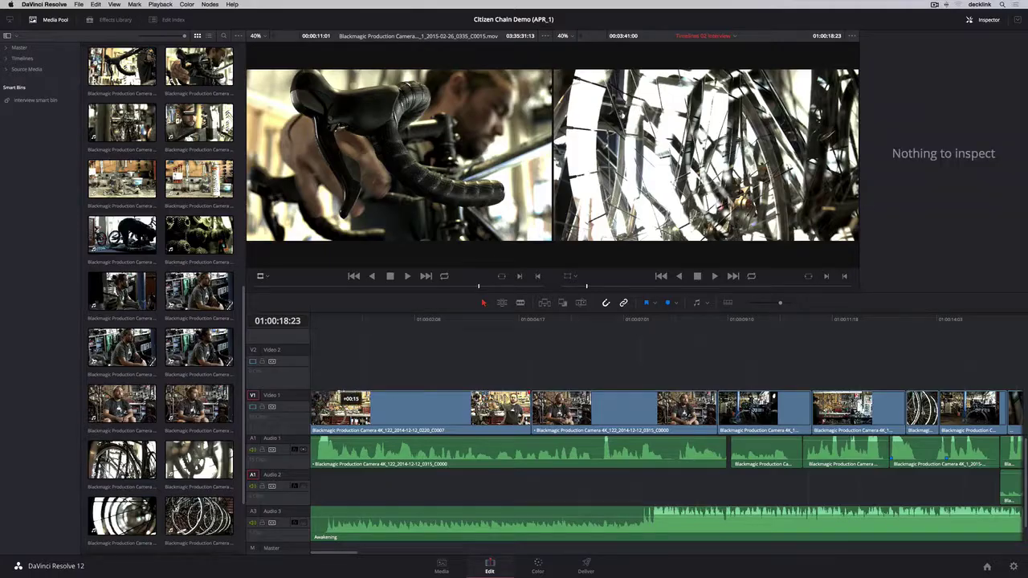
Step: Pull the opening video clip's fade-in back to its start and give the first Audio 1 clip a fade-in of about 19 frames
{"action": "left_click_drag", "start_coordinate": [327, 394], "coordinate": [311, 394]}
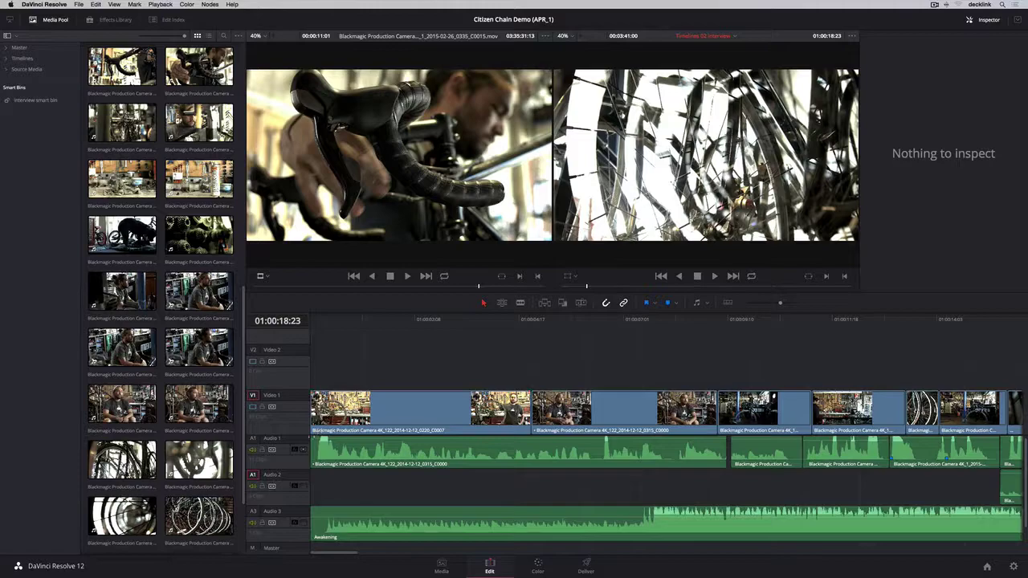
{"action": "left_click_drag", "start_coordinate": [313, 440], "coordinate": [346, 437]}
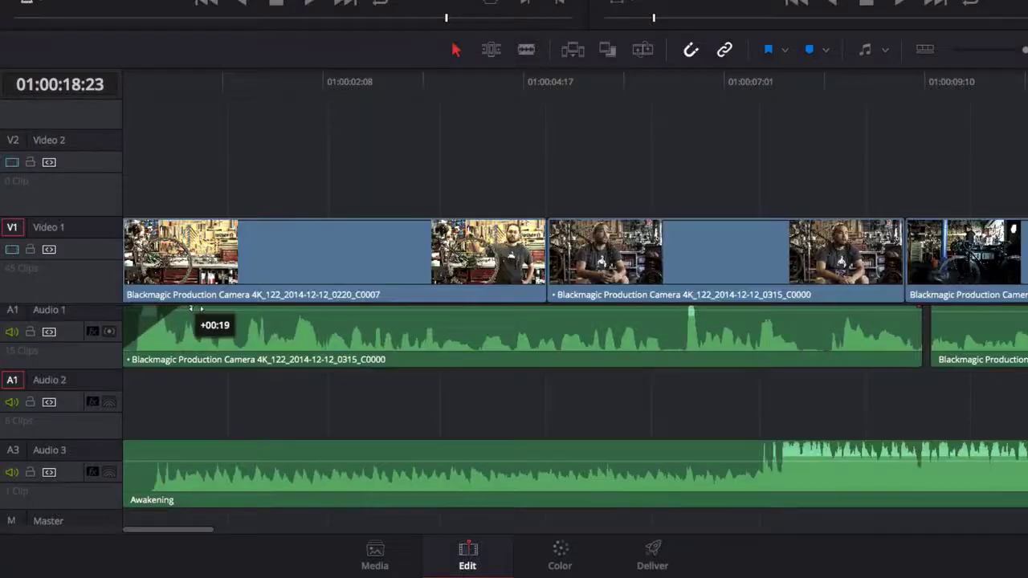
{"action": "left_click_drag", "start_coordinate": [190, 309], "coordinate": [197, 309]}
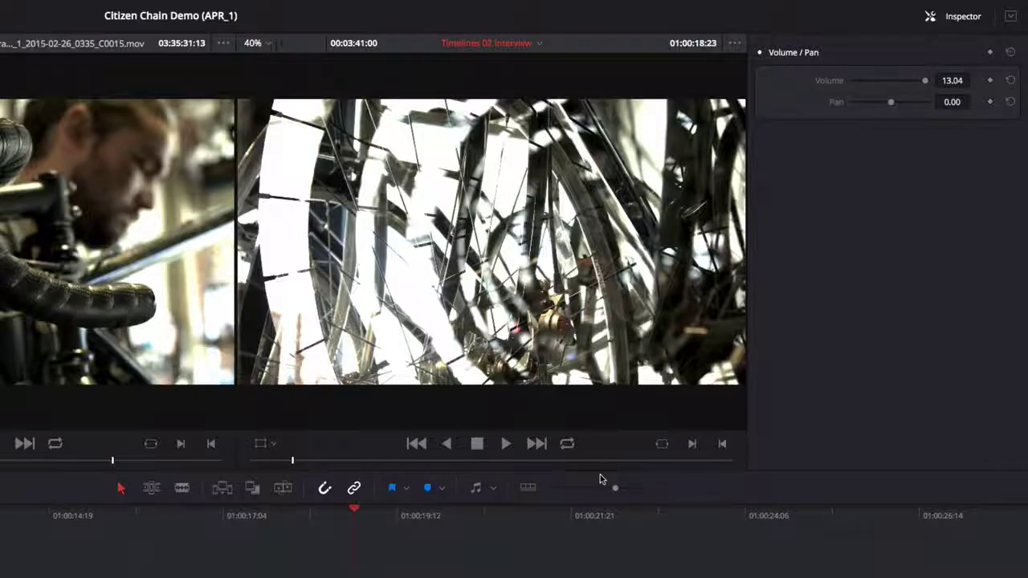
Step: Lower the volume of the 0318_C0011 clip on Audio 2, and raise its level line after the second keyframe
{"action": "left_click_drag", "start_coordinate": [924, 80], "coordinate": [897, 86]}
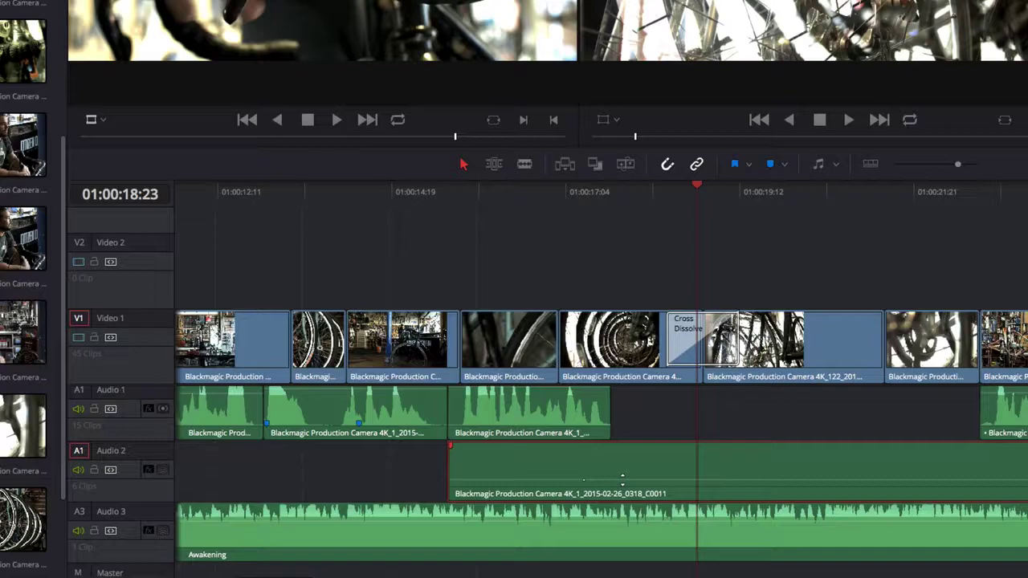
{"action": "left_click_drag", "start_coordinate": [622, 480], "coordinate": [622, 474]}
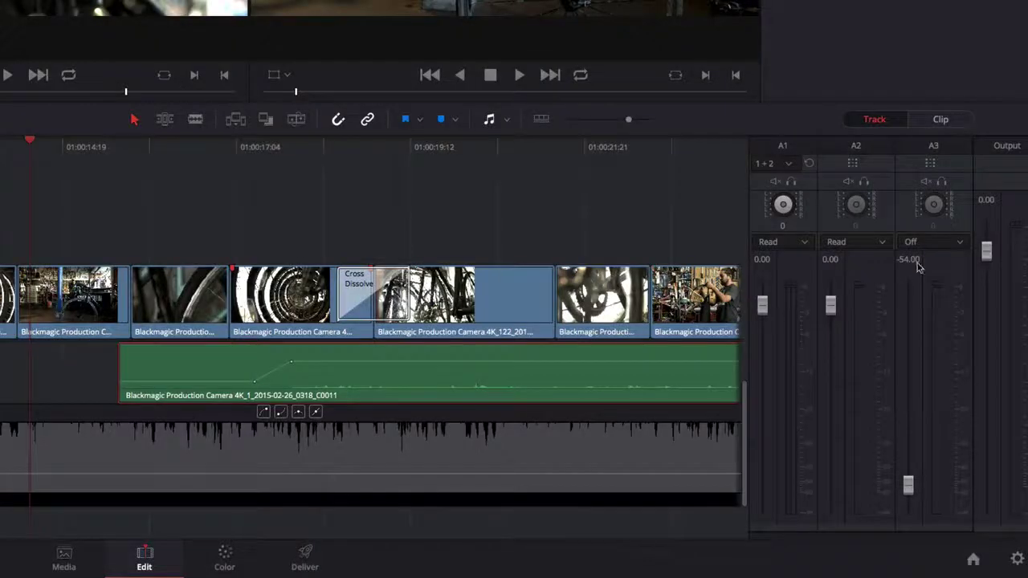
Step: Set Audio 3's automation mode to Touch and raise the track's fader during playback
{"action": "left_click", "coordinate": [956, 241]}
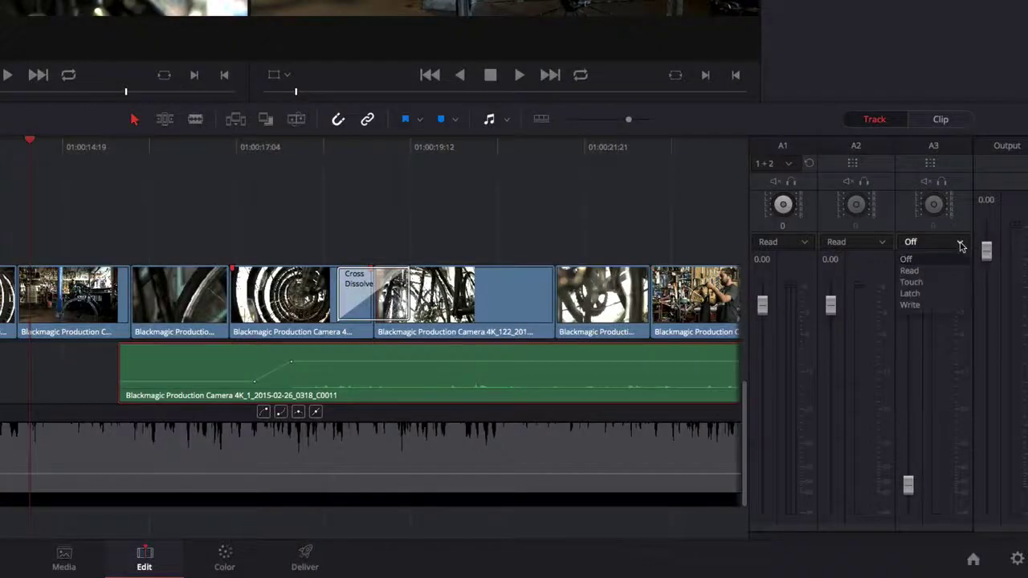
{"action": "left_click", "coordinate": [955, 283]}
{"action": "left_click_drag", "start_coordinate": [909, 484], "coordinate": [926, 377]}
{"action": "key", "text": "space"}
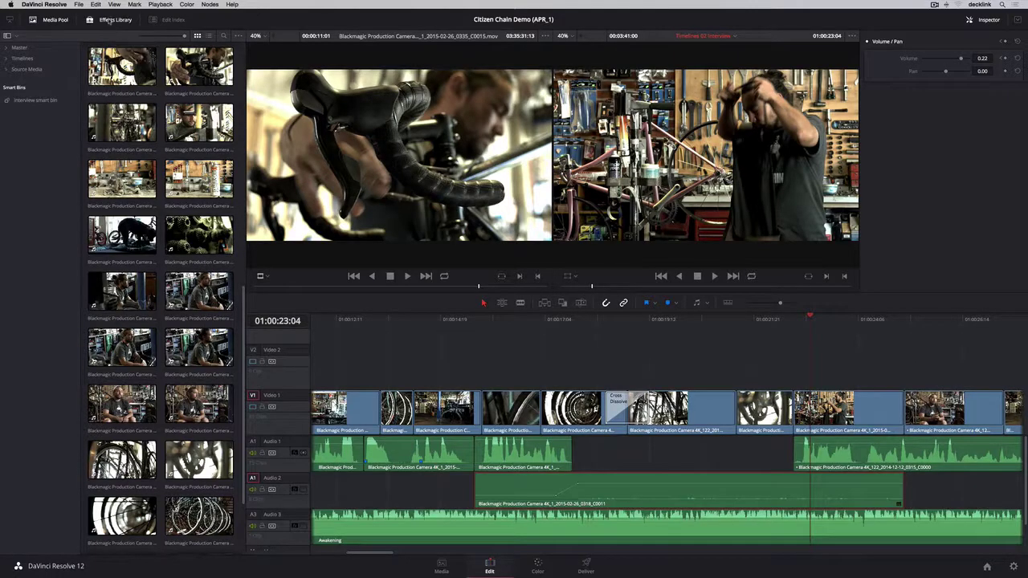
Step: Examine the Effects Library's transitions, titles and generators, plus its OpenFX and Audio FX effects
{"action": "left_click", "coordinate": [111, 20]}
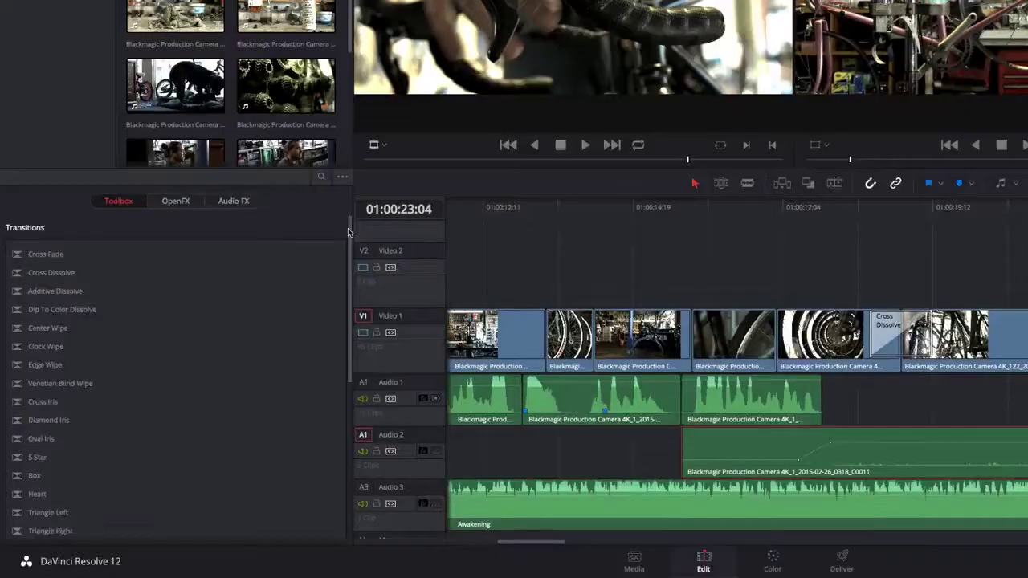
{"action": "scroll", "coordinate": [232, 421], "scroll_direction": "down", "scroll_amount": 8}
{"action": "scroll", "coordinate": [336, 355], "scroll_direction": "down", "scroll_amount": 3}
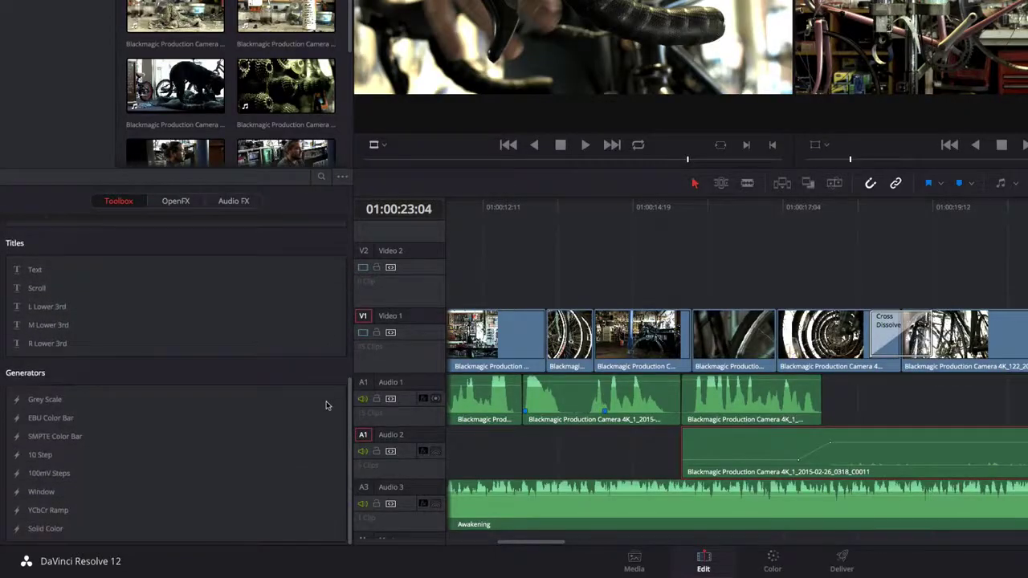
{"action": "scroll", "coordinate": [327, 404], "scroll_direction": "up", "scroll_amount": 4}
{"action": "scroll", "coordinate": [347, 322], "scroll_direction": "up", "scroll_amount": 5}
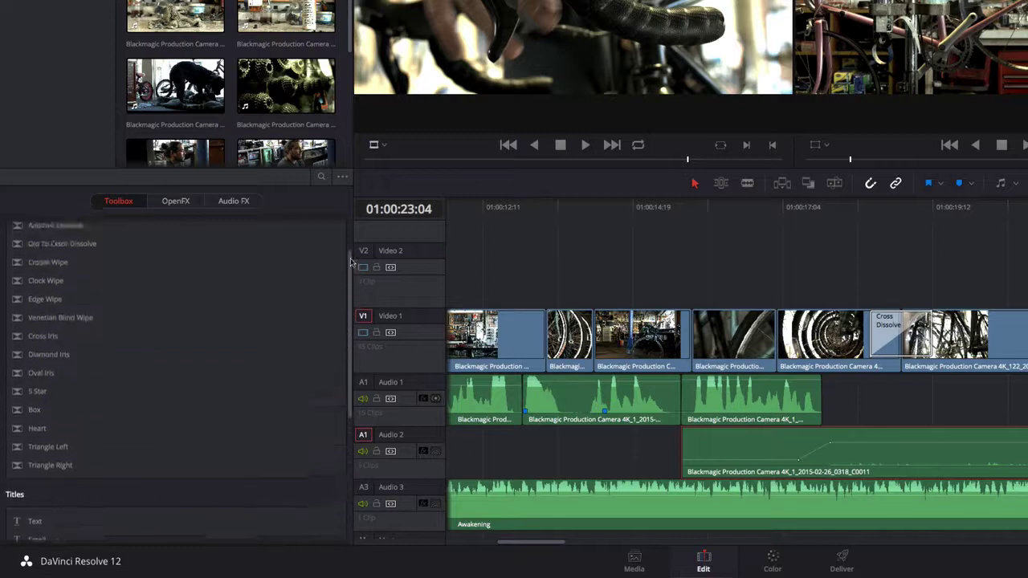
{"action": "left_click", "coordinate": [177, 201]}
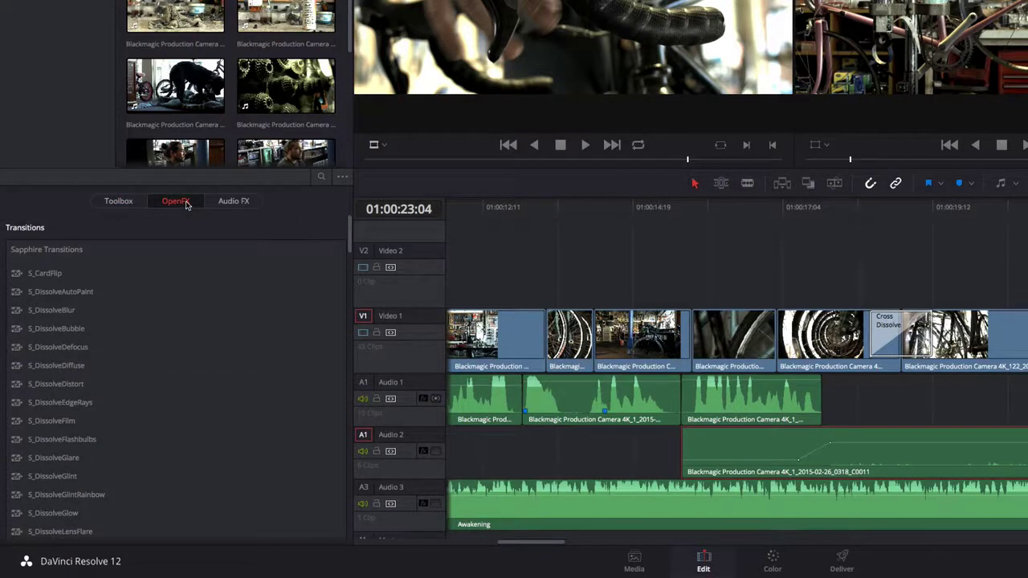
{"action": "left_click", "coordinate": [234, 201]}
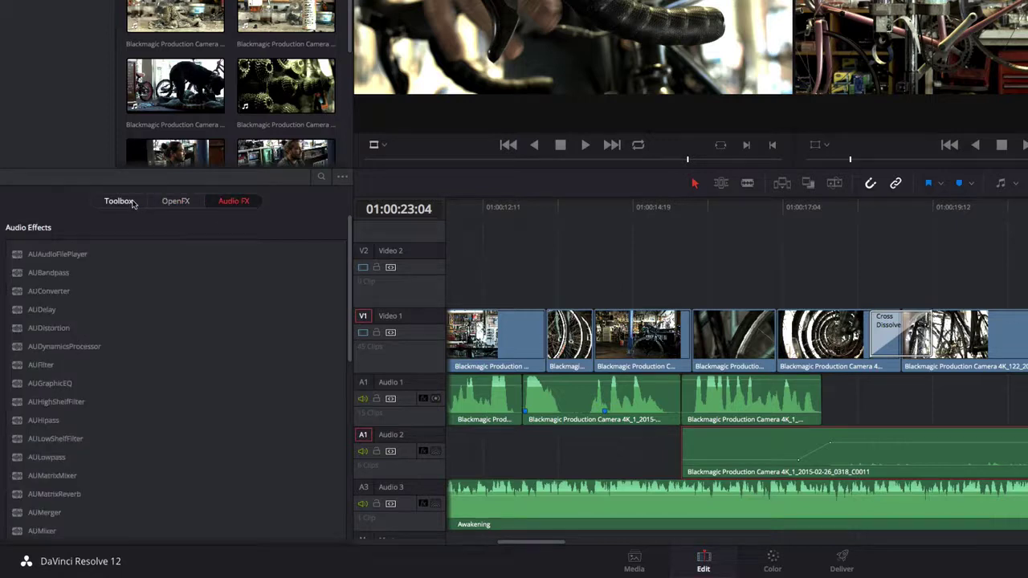
Step: Add a Cross Fade at the end of the second clip on Audio 1, where it meets the next clip
{"action": "left_click", "coordinate": [129, 203]}
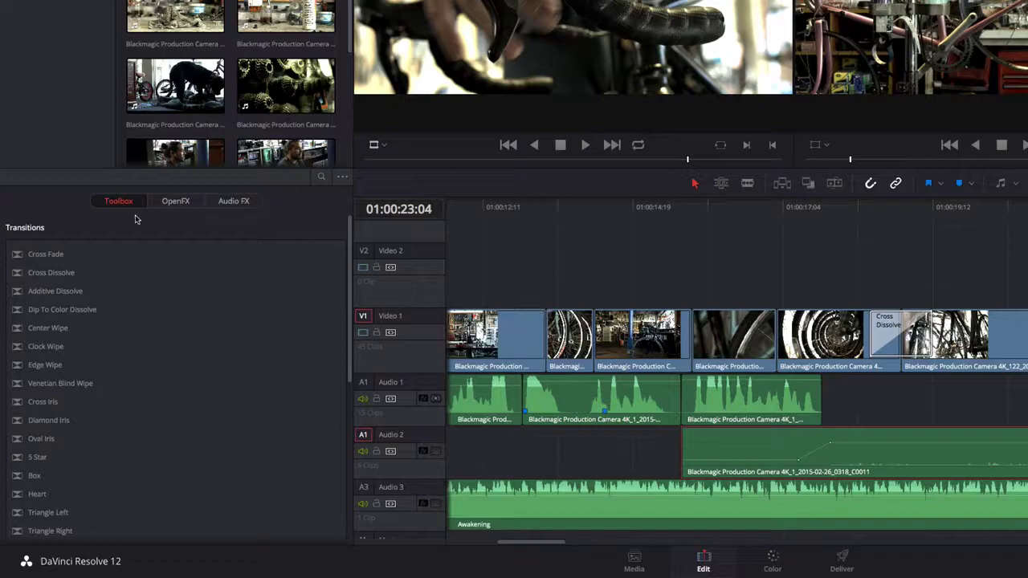
{"action": "left_click_drag", "start_coordinate": [24, 254], "coordinate": [681, 388]}
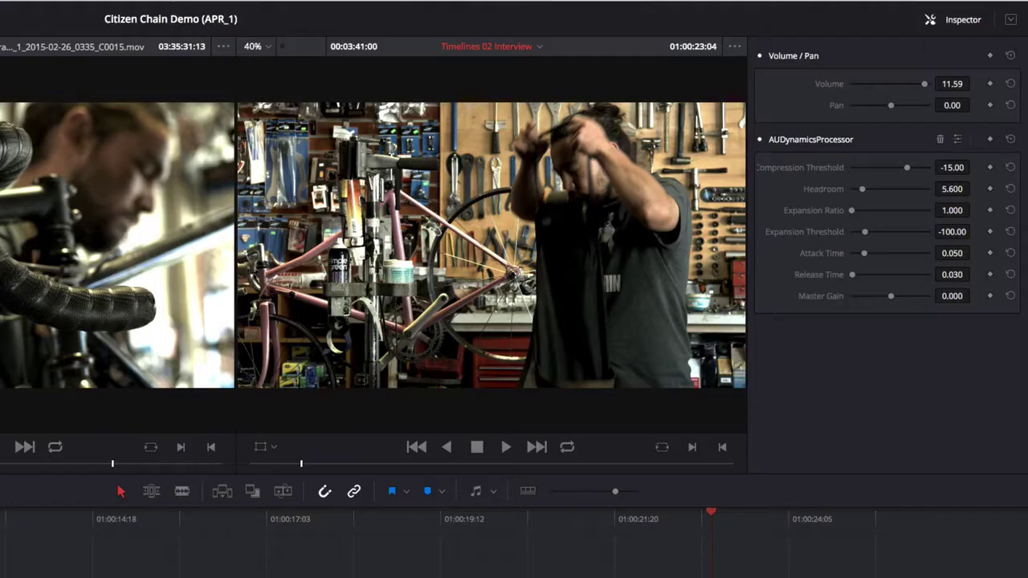
Step: Set the AUDynamicsProcessor's compression threshold to -34.7 dB on its dynamics graph and close the effect window
{"action": "left_click", "coordinate": [957, 139]}
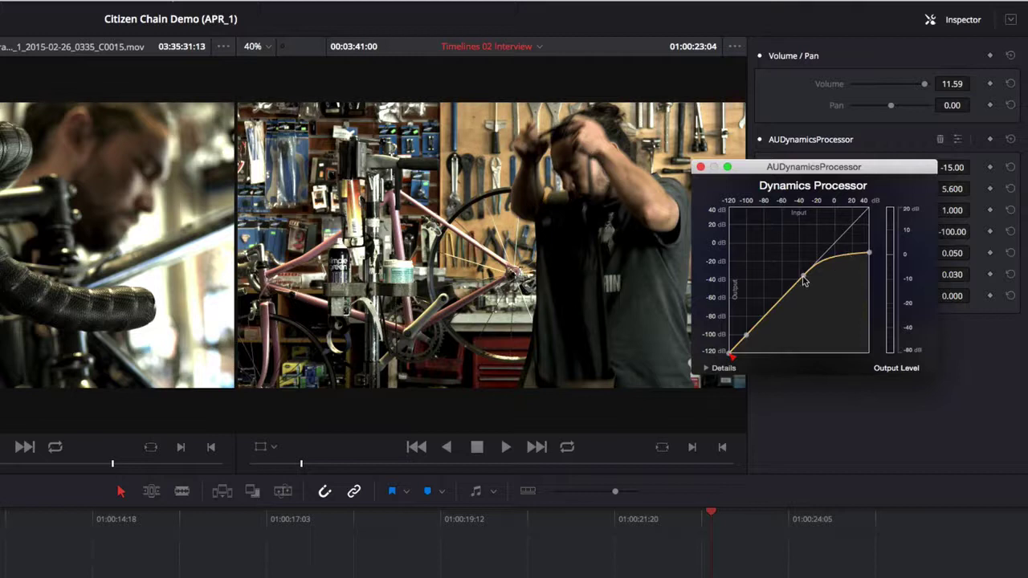
{"action": "mouse_move", "coordinate": [803, 277]}
{"action": "left_mouse_down"}
{"action": "mouse_move", "coordinate": [784, 308]}
{"action": "mouse_move", "coordinate": [805, 292]}
{"action": "left_mouse_up"}
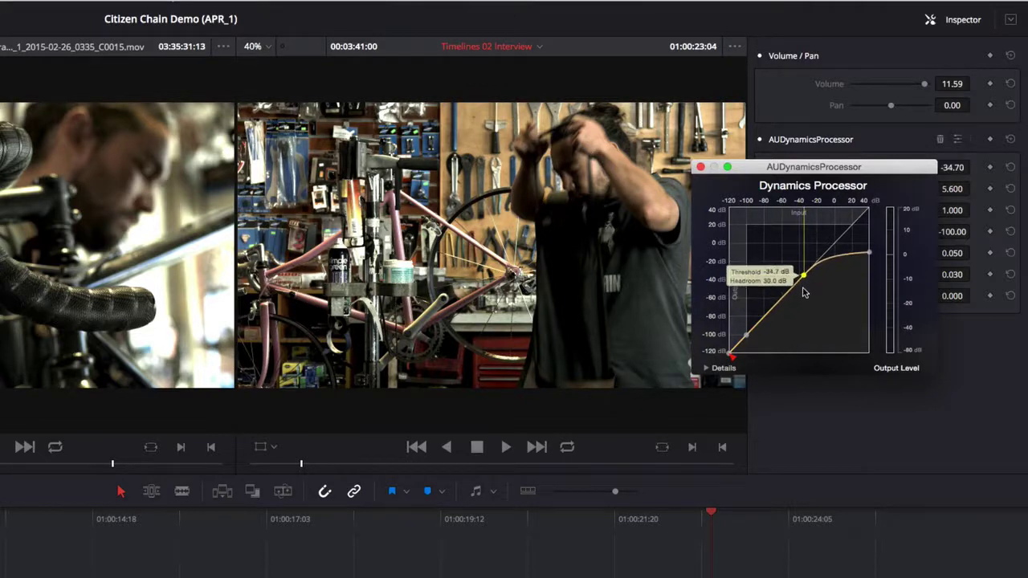
{"action": "left_click", "coordinate": [700, 167]}
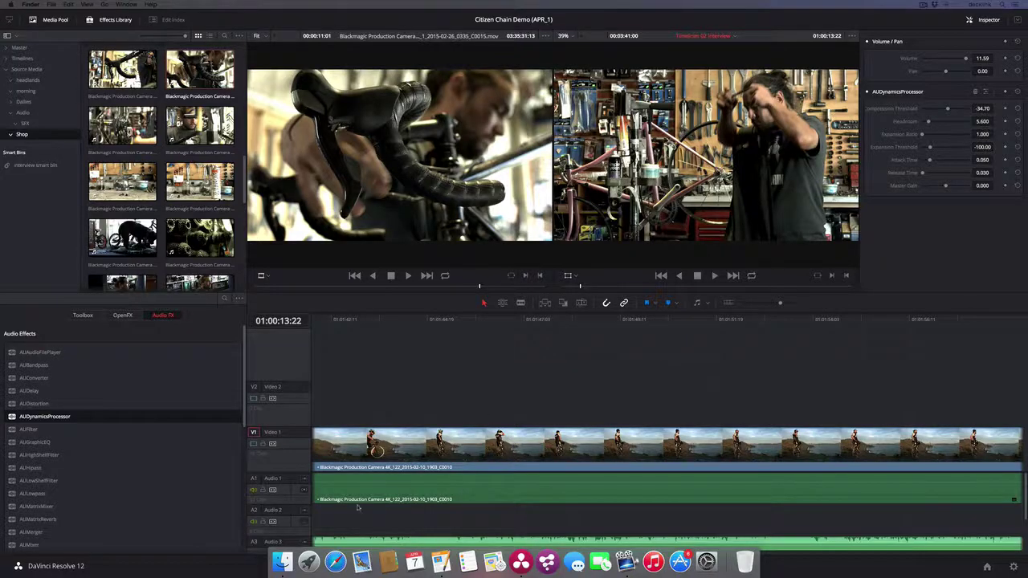
Step: Bring the citizen chain logo from Finder onto Video 2 above the coastal cyclist clip and move the playhead to 01:01:42:10
{"action": "left_click", "coordinate": [282, 561]}
{"action": "left_click_drag", "start_coordinate": [731, 354], "coordinate": [330, 399]}
{"action": "left_click", "coordinate": [334, 321]}
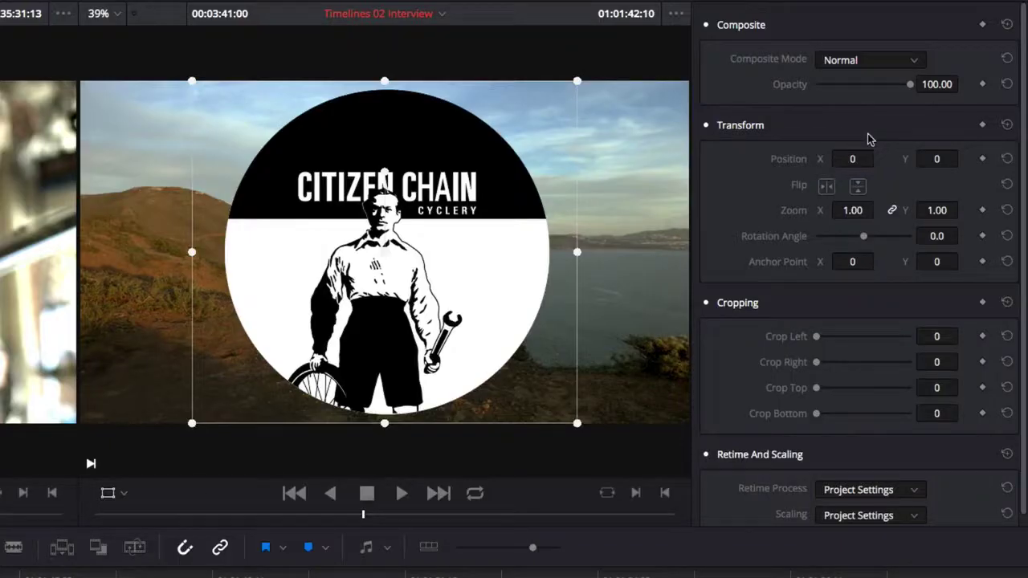
{"action": "left_click", "coordinate": [913, 61]}
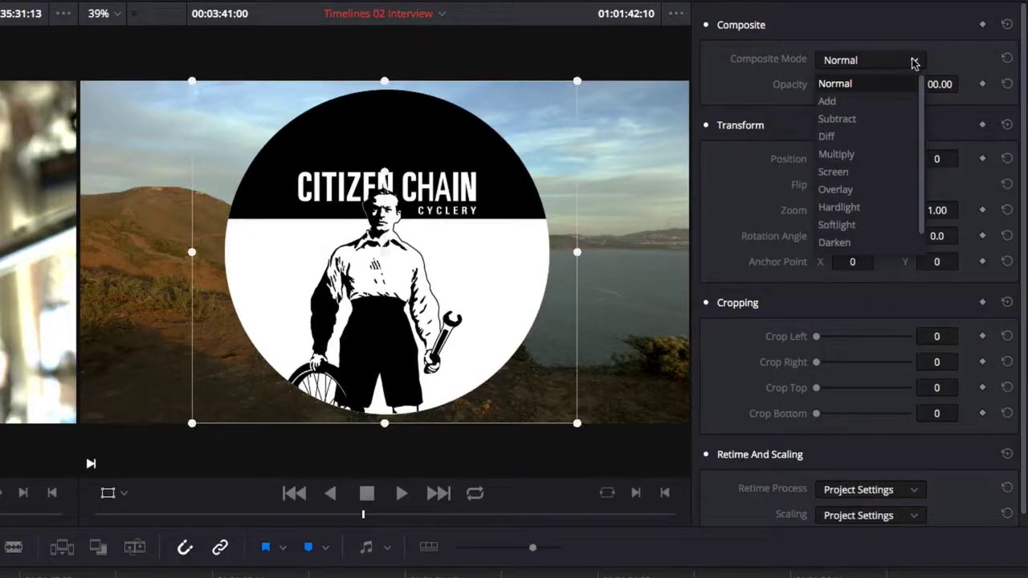
{"action": "left_click", "coordinate": [913, 62]}
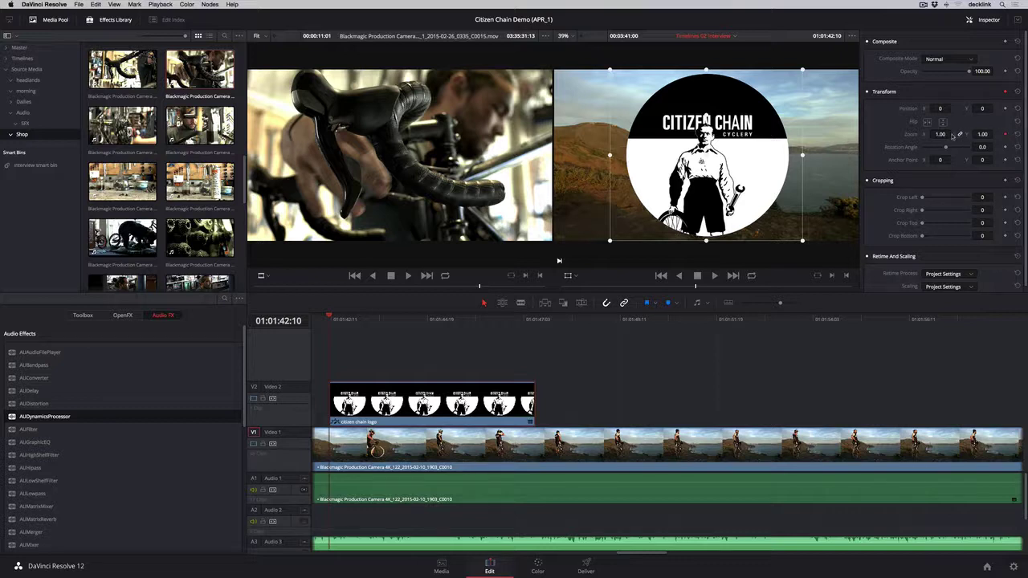
Step: Keyframe the logo's Zoom from 0.25 at its start to 0.75 at 01:01:47:04 and play back the animation
{"action": "left_click_drag", "start_coordinate": [983, 134], "coordinate": [954, 134]}
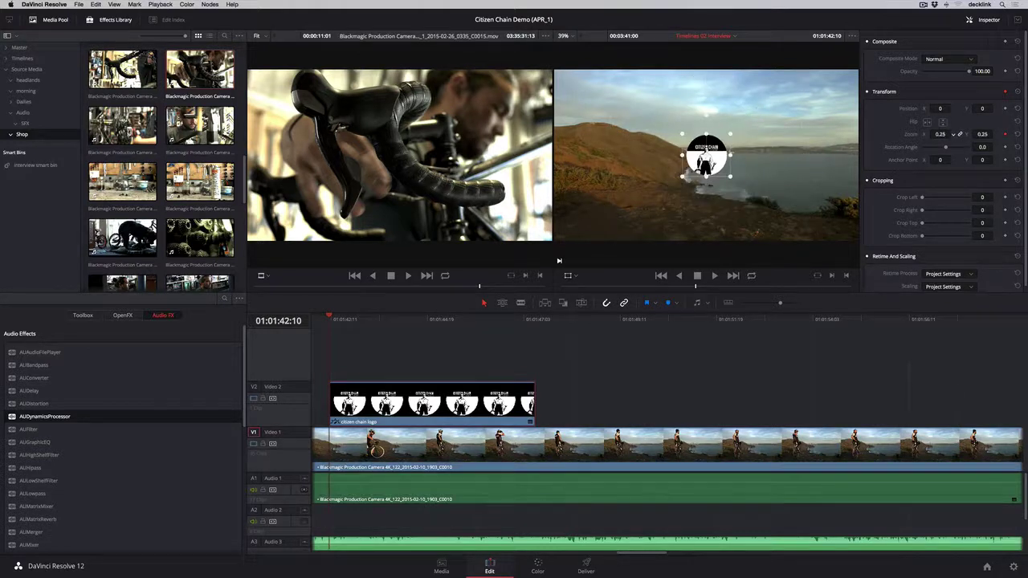
{"action": "left_click_drag", "start_coordinate": [358, 327], "coordinate": [527, 332]}
{"action": "left_click", "coordinate": [1003, 134]}
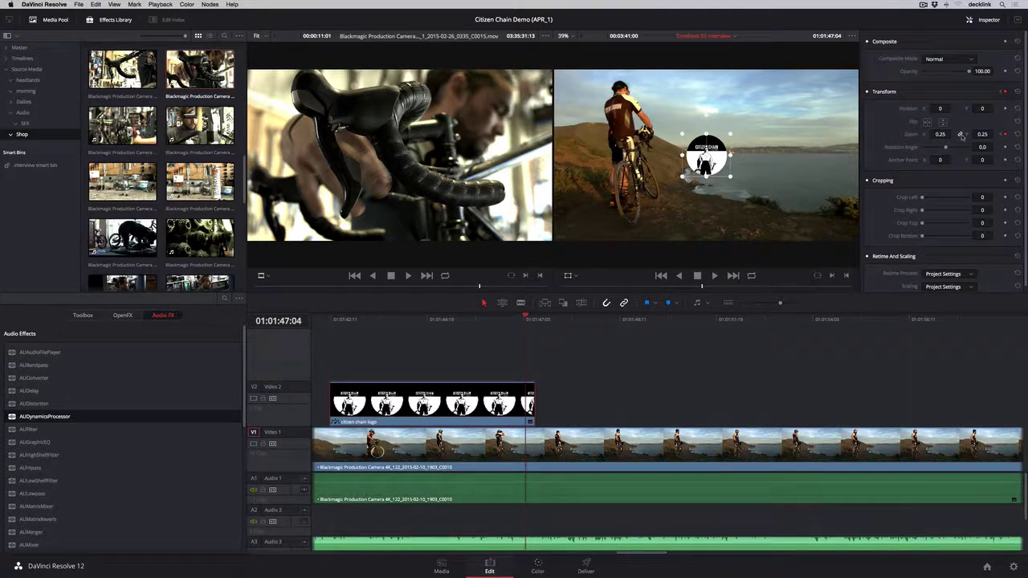
{"action": "left_click_drag", "start_coordinate": [940, 134], "coordinate": [953, 134]}
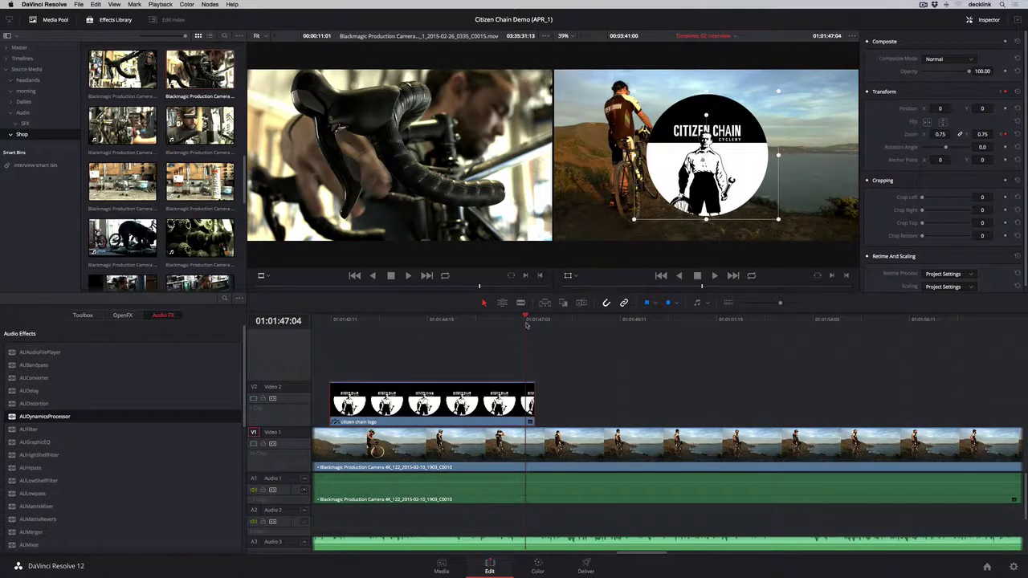
{"action": "left_click", "coordinate": [331, 324]}
{"action": "key", "text": "space"}
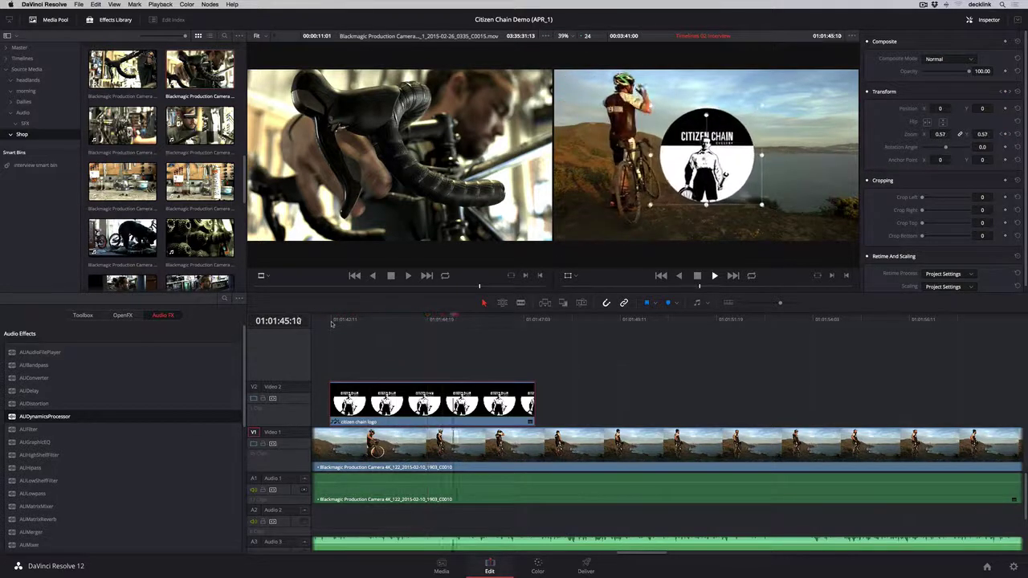
{"action": "key", "text": "space"}
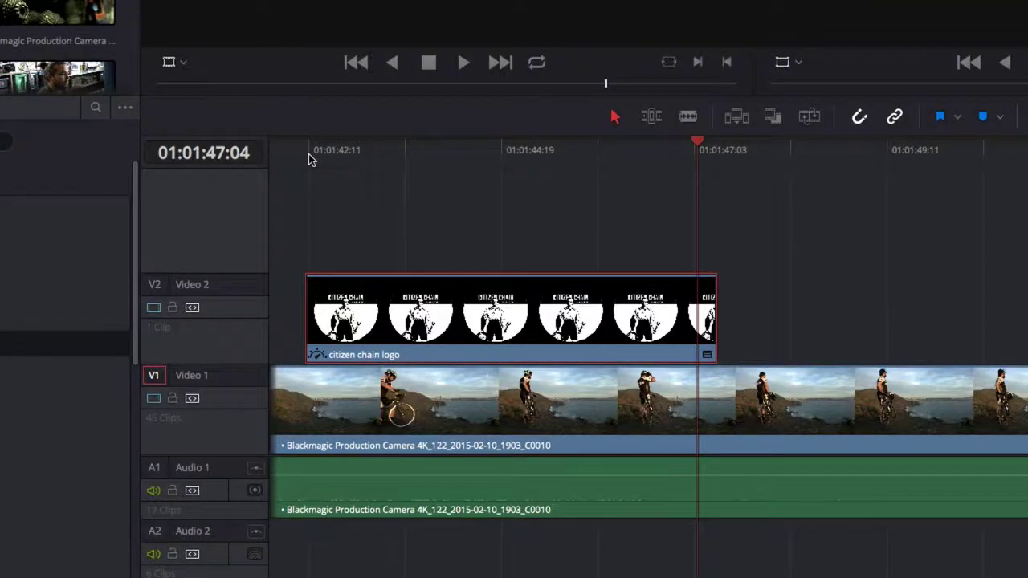
Step: Show the logo clip's Transform keyframes in the timeline and move the last keyframe slightly earlier
{"action": "left_click", "coordinate": [706, 357]}
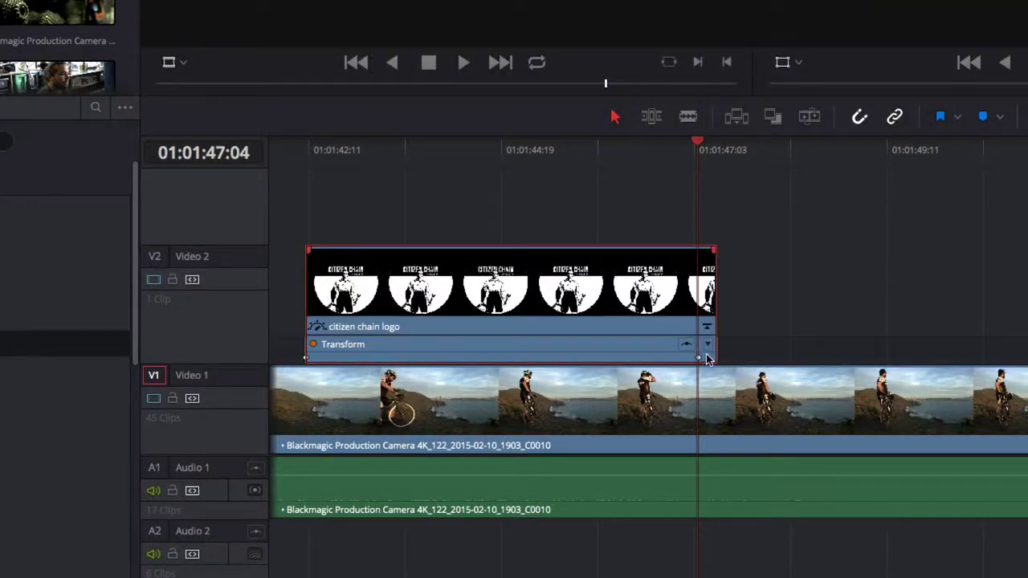
{"action": "mouse_move", "coordinate": [687, 358]}
{"action": "left_mouse_down"}
{"action": "mouse_move", "coordinate": [585, 359]}
{"action": "mouse_move", "coordinate": [669, 359]}
{"action": "left_mouse_up"}
Step: Give the logo's first Zoom Y keyframe a Bezier ease, adjust its handle, and collapse the curve and keyframe tracks
{"action": "left_click", "coordinate": [686, 345]}
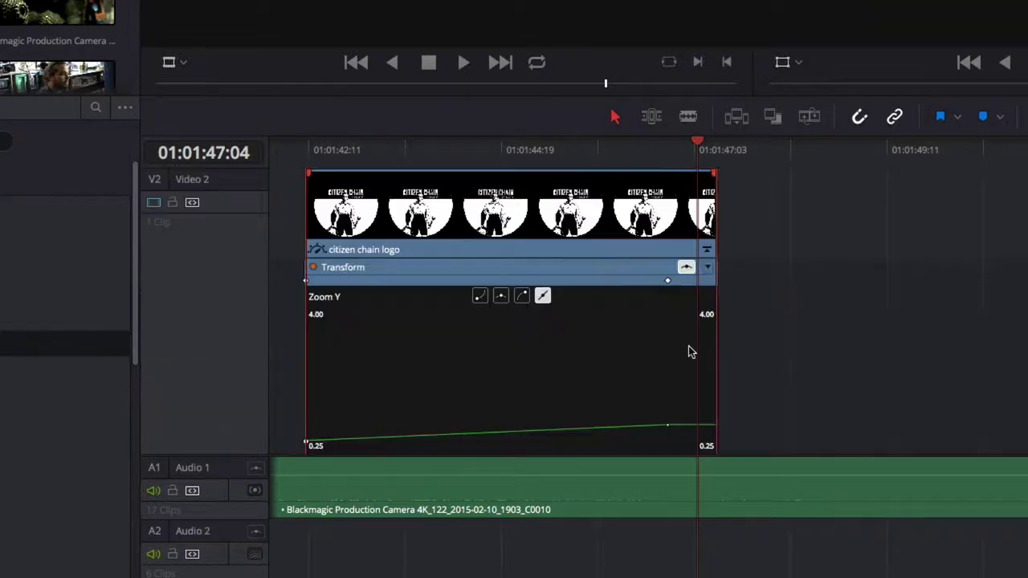
{"action": "left_click", "coordinate": [480, 296]}
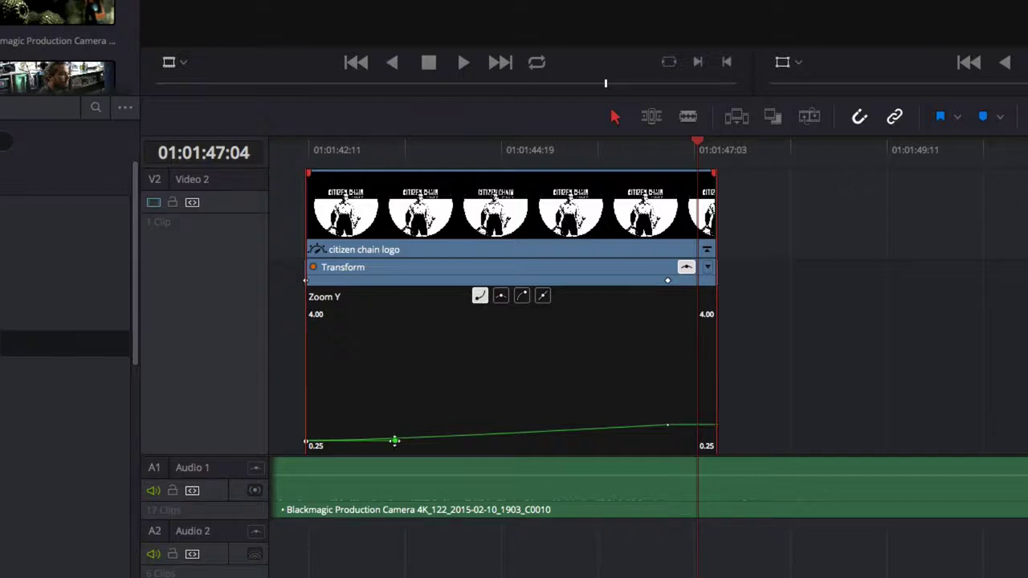
{"action": "mouse_move", "coordinate": [394, 441]}
{"action": "left_mouse_down"}
{"action": "mouse_move", "coordinate": [397, 404]}
{"action": "mouse_move", "coordinate": [400, 436]}
{"action": "left_mouse_up"}
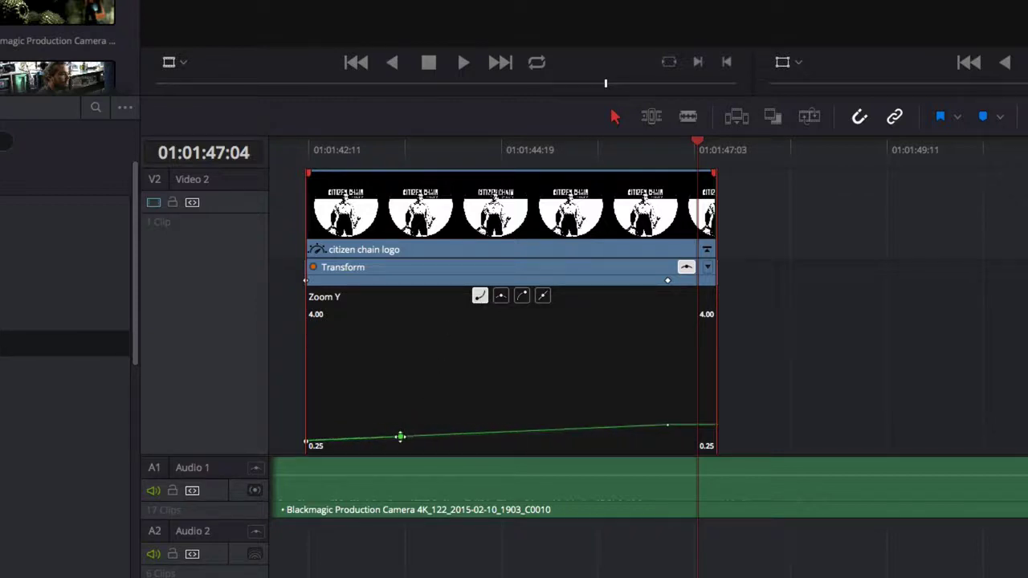
{"action": "left_click", "coordinate": [686, 266]}
{"action": "left_click", "coordinate": [706, 329]}
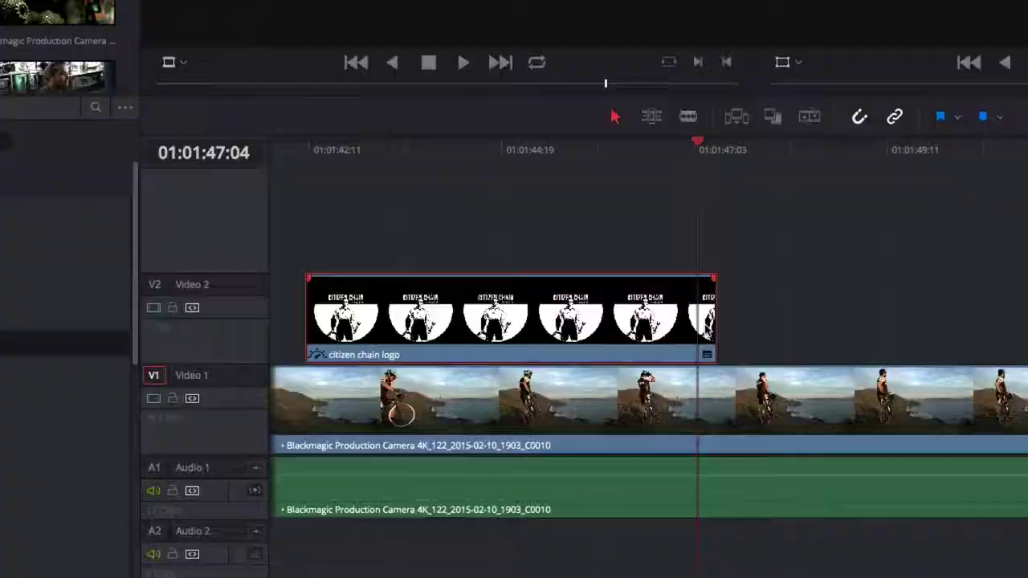
Step: Keyframe the logo's position to X 590, Y -156 at 01:01:47:04 and X 514, Y 199 at 01:01:44:20
{"action": "left_click_drag", "start_coordinate": [368, 176], "coordinate": [571, 310]}
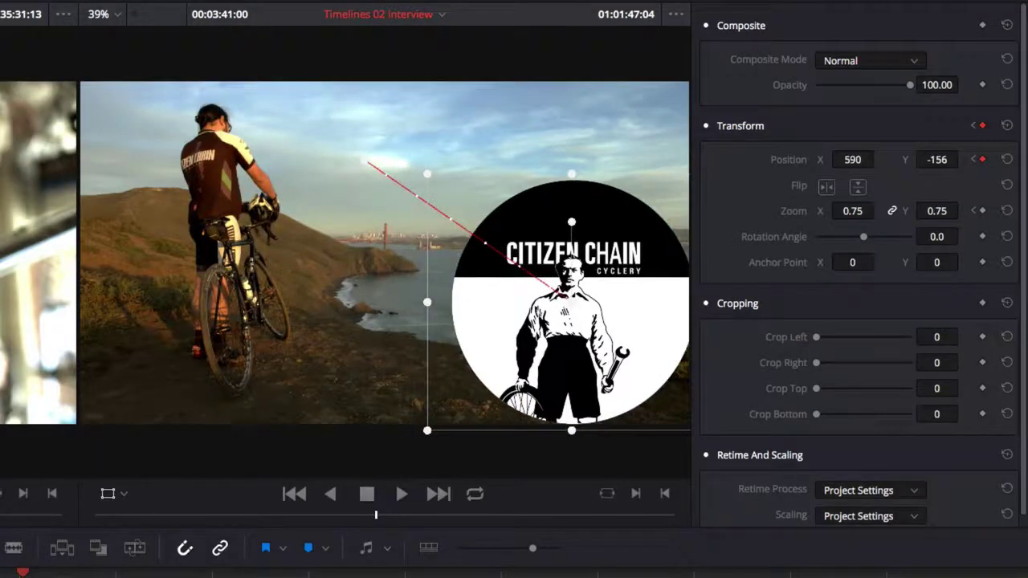
{"action": "left_click_drag", "start_coordinate": [22, 572], "coordinate": [0, 572]}
{"action": "left_click_drag", "start_coordinate": [468, 236], "coordinate": [548, 191]}
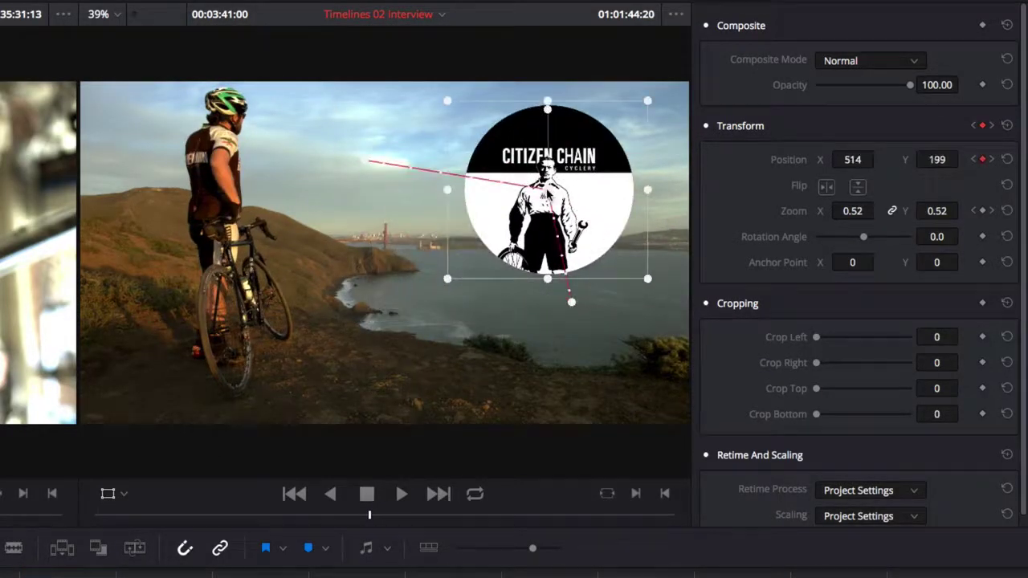
Step: Smooth the middle point of the logo's motion path, adjust its curve handle, and preview the movement
{"action": "right_click", "coordinate": [558, 194]}
{"action": "left_click", "coordinate": [608, 222]}
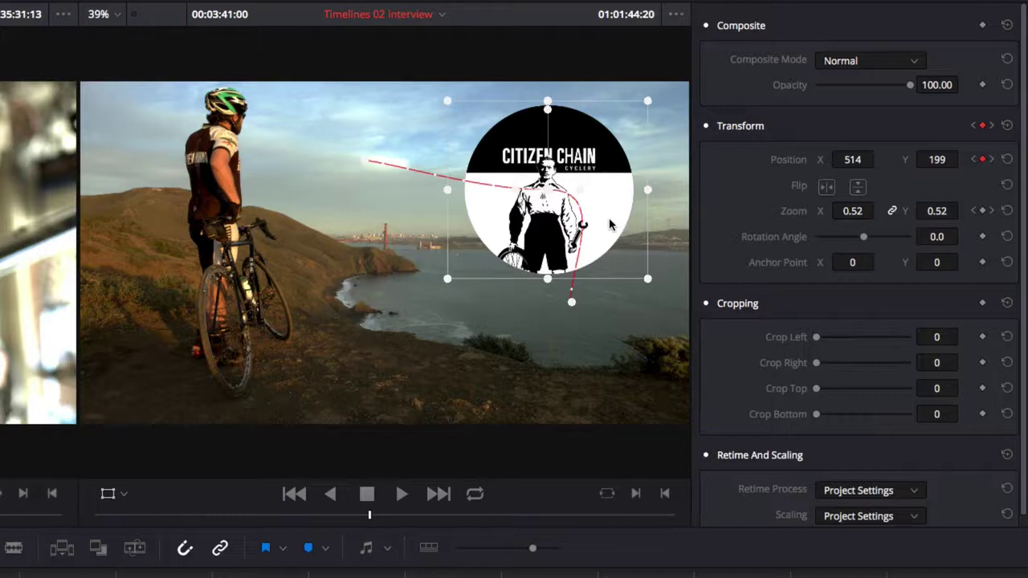
{"action": "left_click_drag", "start_coordinate": [580, 189], "coordinate": [573, 217]}
{"action": "left_click_drag", "start_coordinate": [9, 572], "coordinate": [19, 572]}
{"action": "key", "text": "j"}
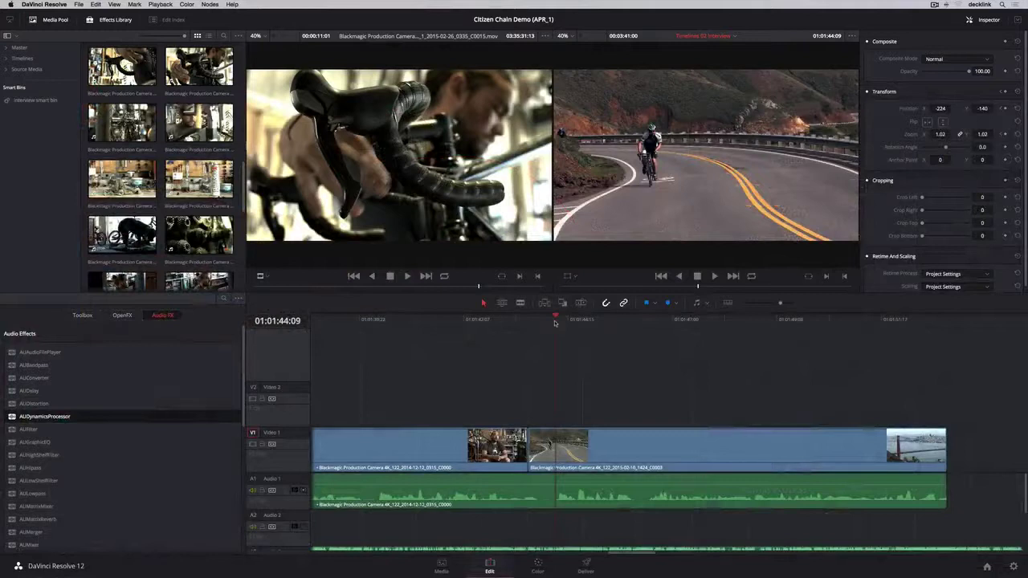
Step: Slow down the winding-road cyclist clip on Video 1 and play it back from 01:01:44:09
{"action": "right_click", "coordinate": [678, 439]}
{"action": "left_click", "coordinate": [720, 268]}
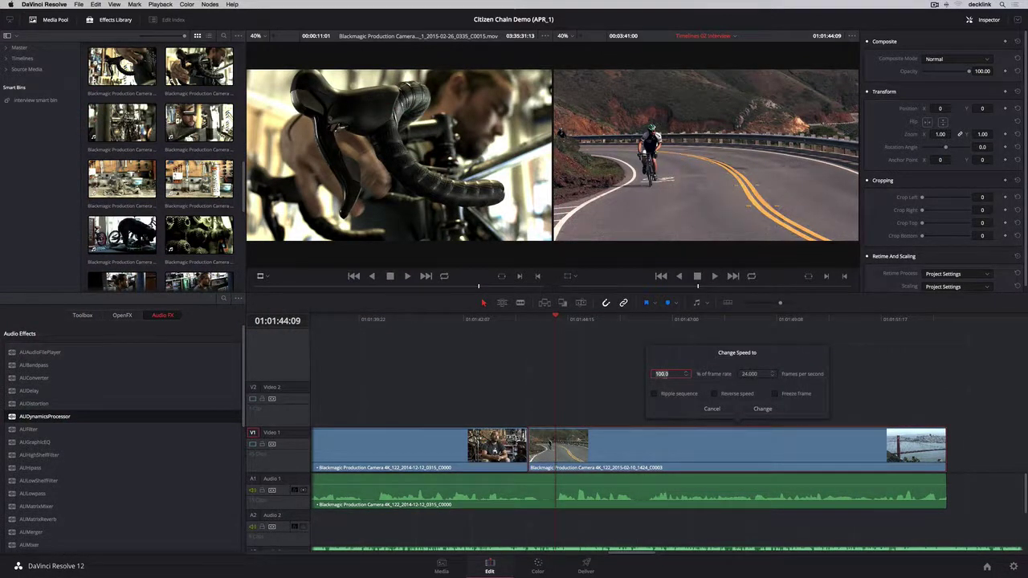
{"action": "left_click", "coordinate": [762, 409]}
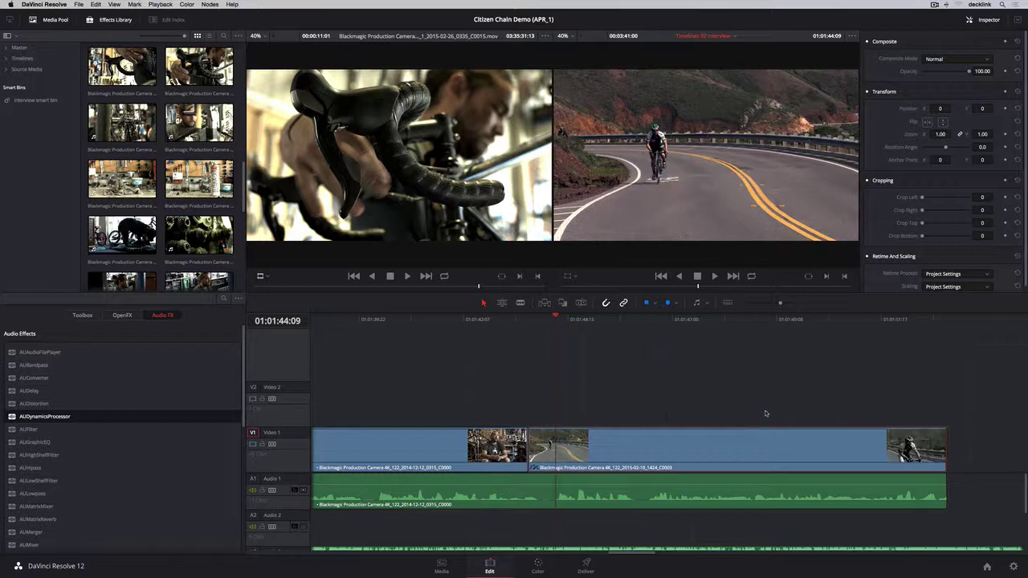
{"action": "key", "text": "space"}
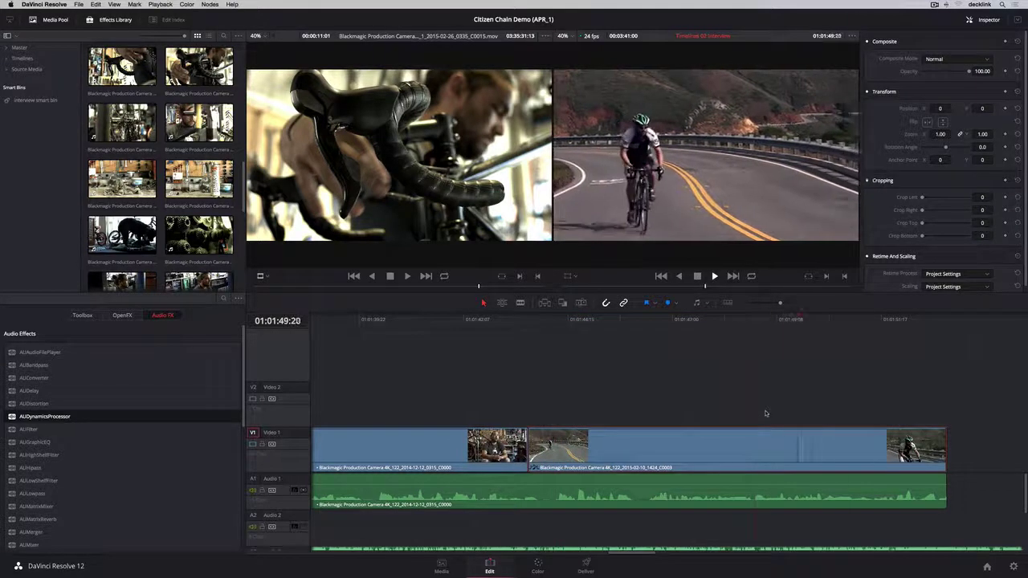
Step: Show the retime controls on the winding-road cyclist clip and add a speed point at 01:01:51:18
{"action": "right_click", "coordinate": [729, 449]}
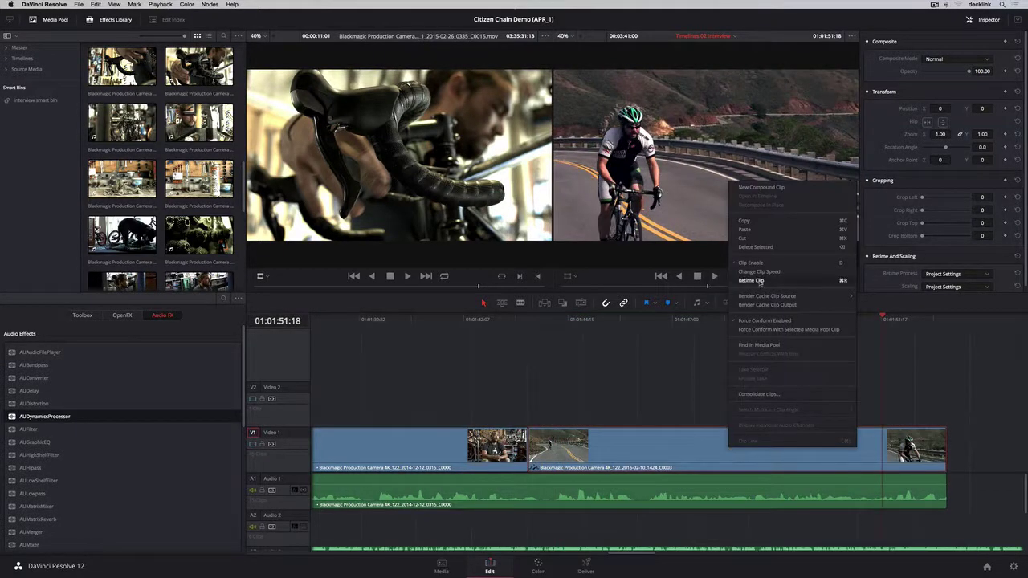
{"action": "left_click", "coordinate": [759, 280]}
{"action": "left_click", "coordinate": [740, 467]}
{"action": "left_click", "coordinate": [765, 480]}
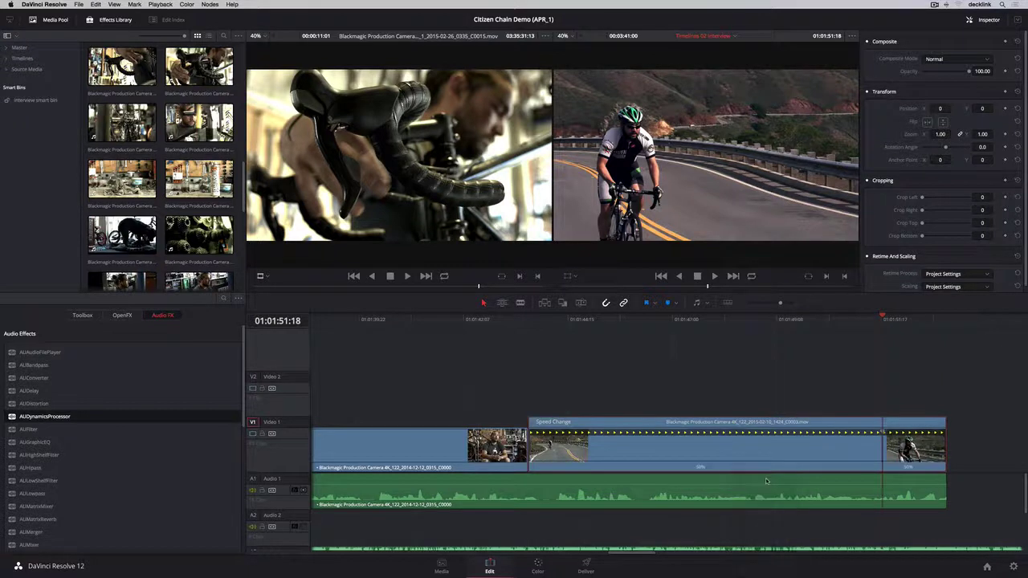
Step: Add another speed point to the cyclist clip at 01:01:47:22 and move that point earlier to change the preceding segment's speed
{"action": "left_click_drag", "start_coordinate": [882, 317], "coordinate": [712, 316]}
{"action": "left_click", "coordinate": [707, 468]}
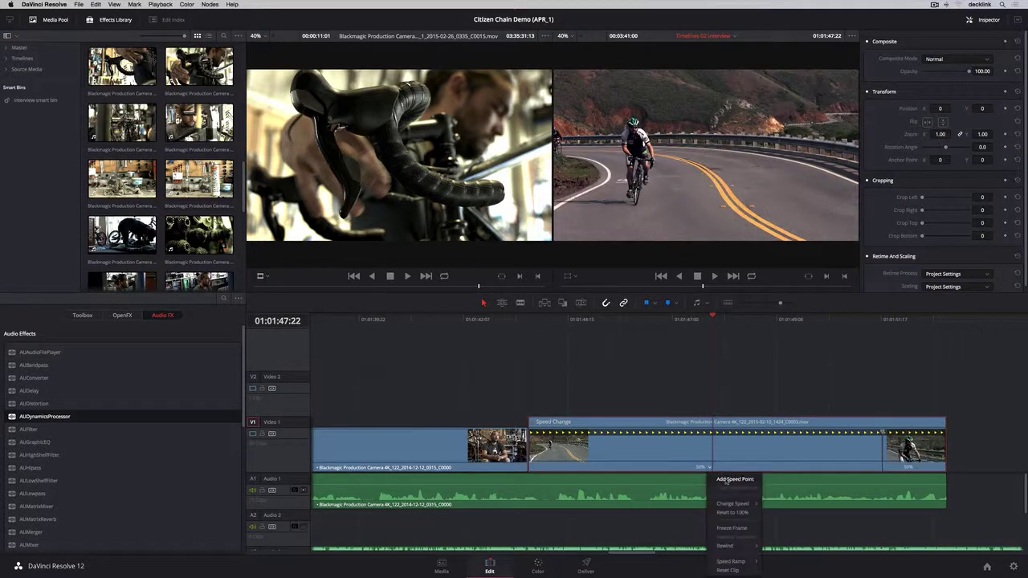
{"action": "left_click", "coordinate": [726, 481]}
{"action": "left_click_drag", "start_coordinate": [712, 432], "coordinate": [638, 432]}
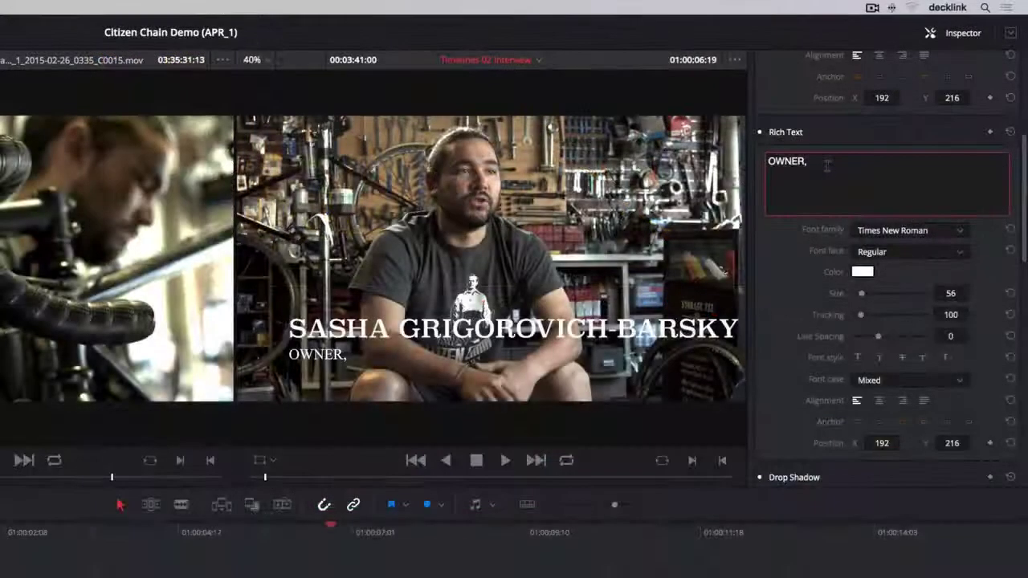
Step: Complete the title's second line as "OWNER, CITIZEN CHAIN" and change its font family to a sans-serif typeface
{"action": "type", "text": "CITIZEN CHAIN"}
{"action": "left_click", "coordinate": [944, 233]}
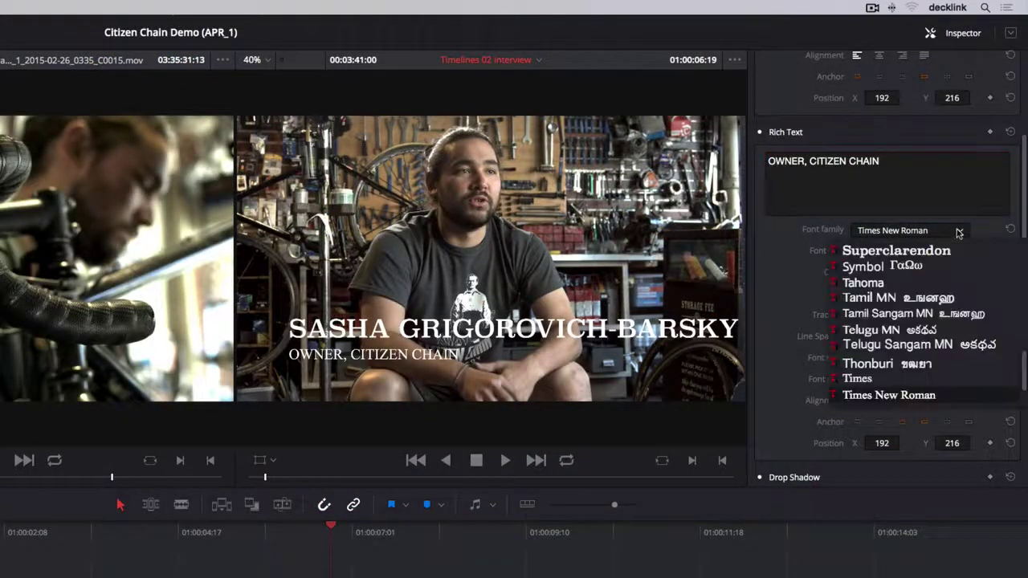
{"action": "scroll", "coordinate": [915, 338], "scroll_direction": "up", "scroll_amount": 10}
{"action": "left_click", "coordinate": [913, 383]}
Step: Give the title a background with height 0.239 and a light grey outline of width 4
{"action": "scroll", "coordinate": [911, 383], "scroll_direction": "down", "scroll_amount": 10}
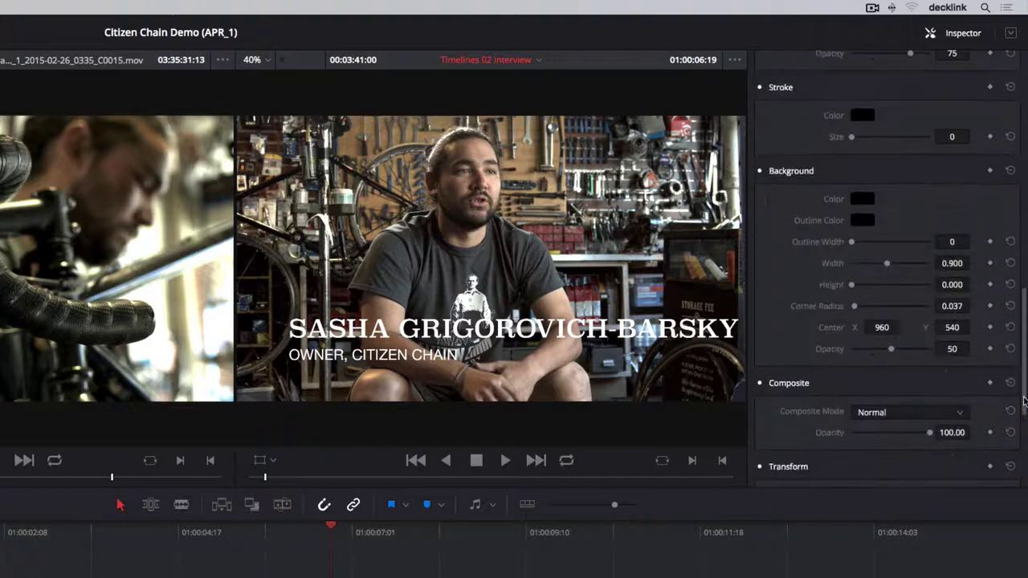
{"action": "left_click_drag", "start_coordinate": [853, 285], "coordinate": [861, 288]}
{"action": "left_click_drag", "start_coordinate": [852, 241], "coordinate": [862, 242]}
{"action": "left_click", "coordinate": [863, 222]}
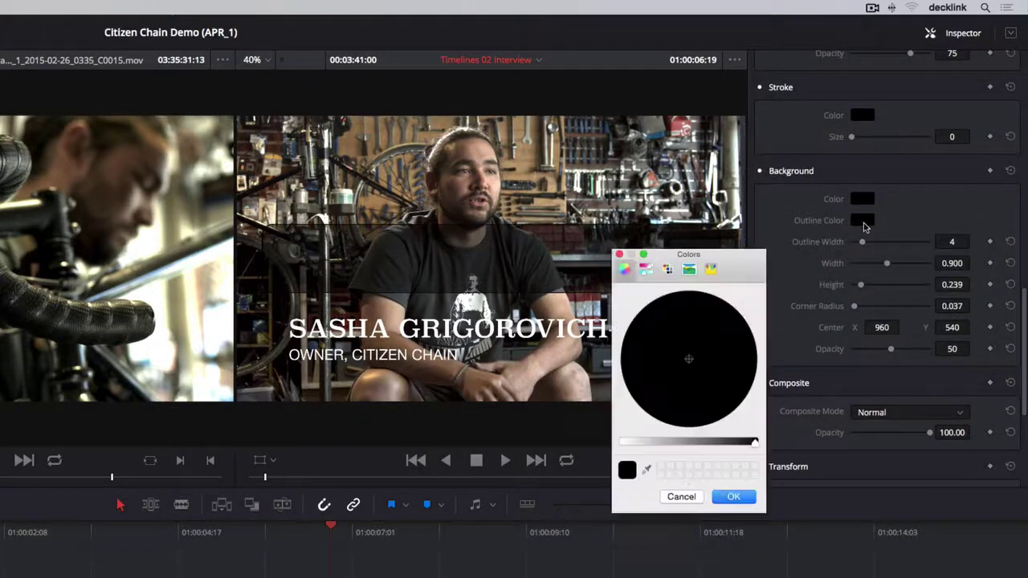
{"action": "left_click_drag", "start_coordinate": [754, 442], "coordinate": [659, 443]}
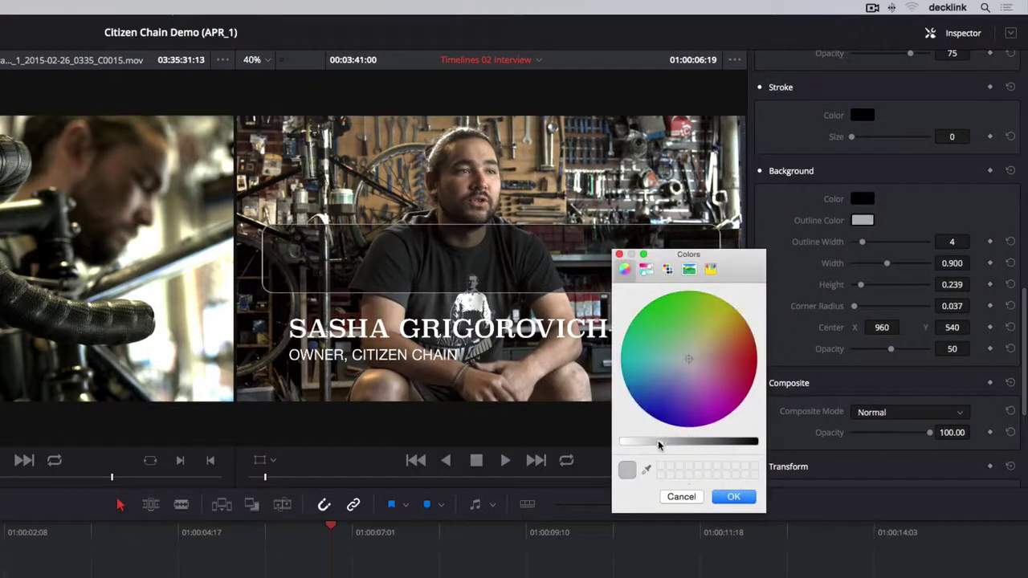
{"action": "left_click", "coordinate": [734, 496]}
Step: Widen the title background to 1.350 and adjust its vertical centre position
{"action": "left_click_drag", "start_coordinate": [887, 263], "coordinate": [905, 265]}
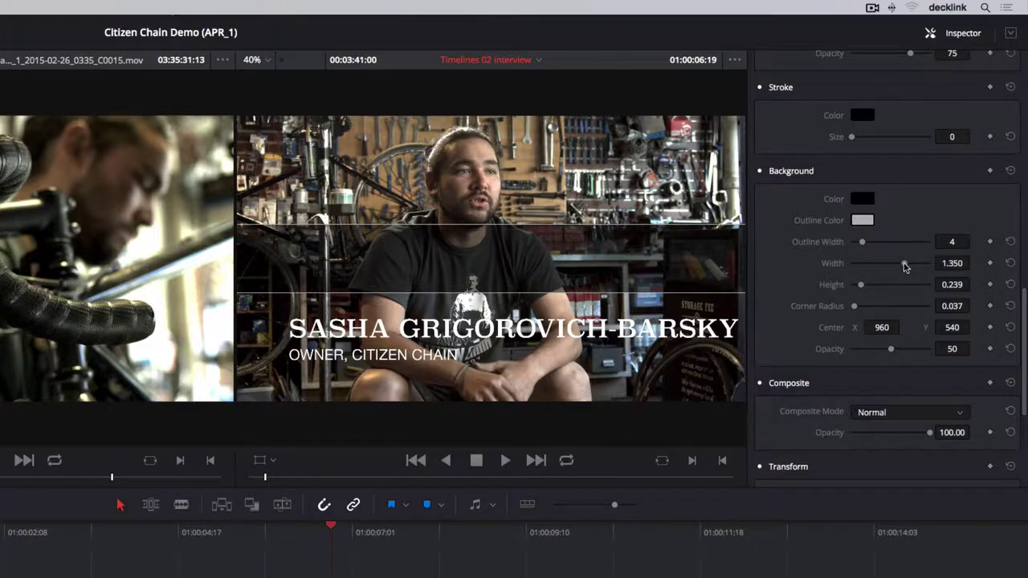
{"action": "mouse_move", "coordinate": [943, 327]}
{"action": "left_mouse_down"}
{"action": "mouse_move", "coordinate": [709, 327]}
{"action": "mouse_move", "coordinate": [948, 327]}
{"action": "left_mouse_up"}
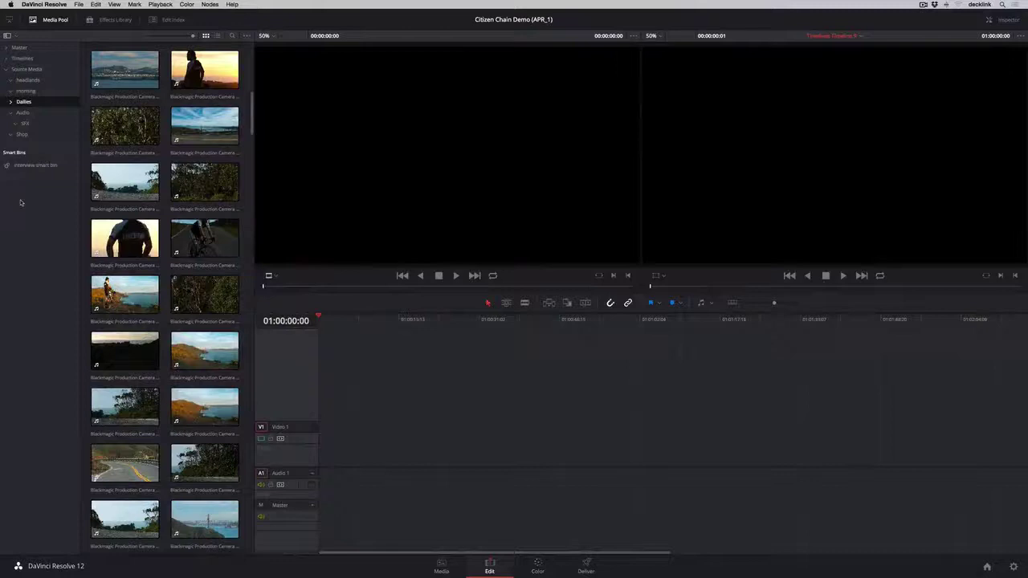
Step: Place the Rough Cut timeline from the Timelines bin on Video 1 of Timeline 9, followed by the Client Cut timeline
{"action": "left_click", "coordinate": [22, 58]}
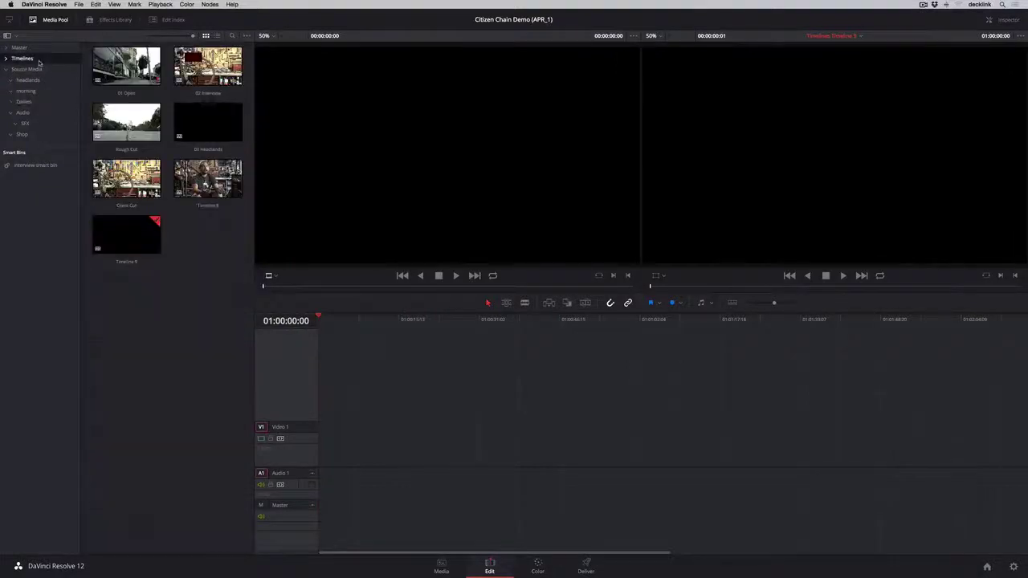
{"action": "left_click_drag", "start_coordinate": [112, 129], "coordinate": [334, 431]}
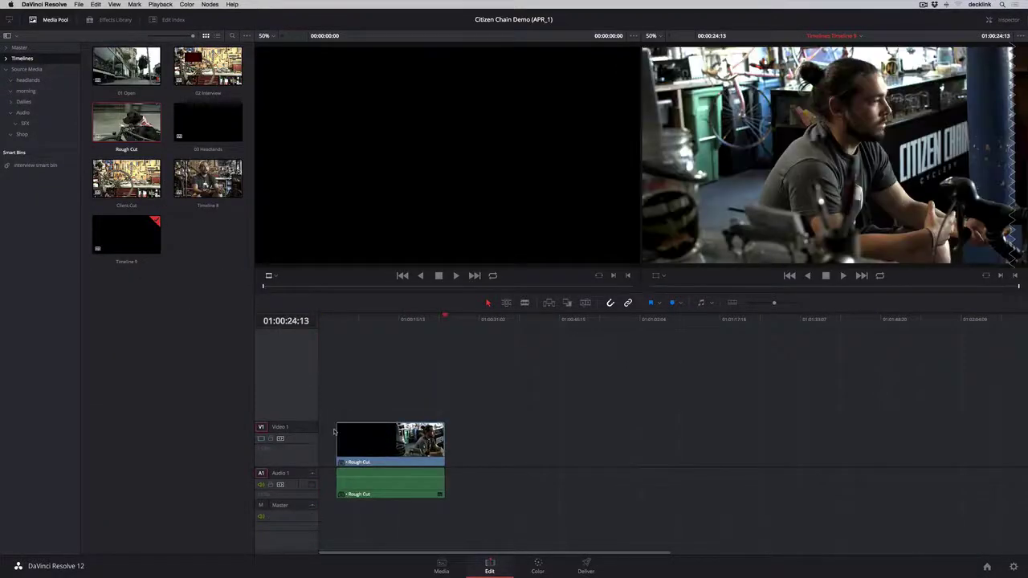
{"action": "left_click_drag", "start_coordinate": [126, 179], "coordinate": [451, 437]}
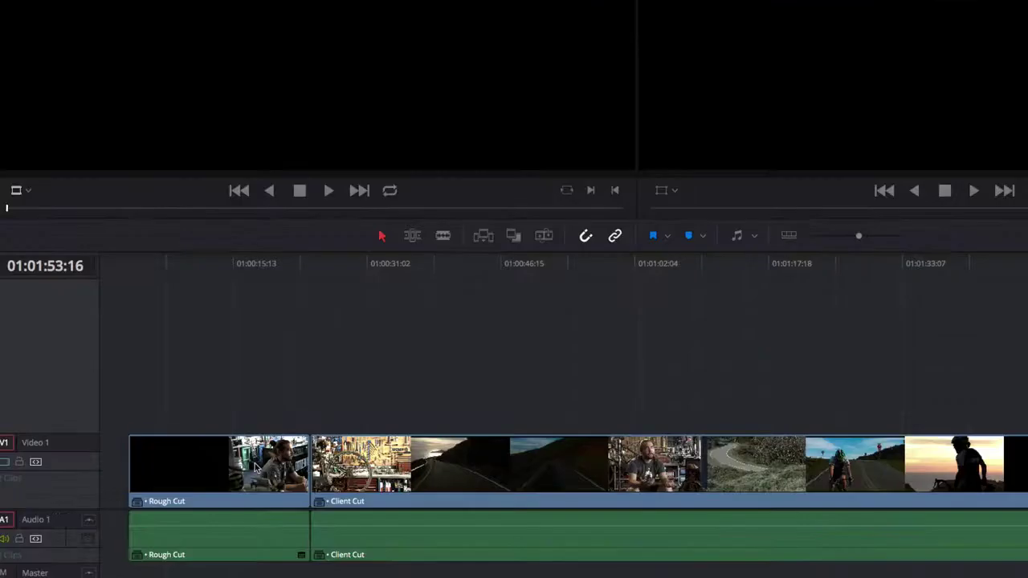
Step: Decompose the nested Rough Cut in place into its individual clips
{"action": "left_click", "coordinate": [412, 441]}
{"action": "right_click", "coordinate": [255, 466]}
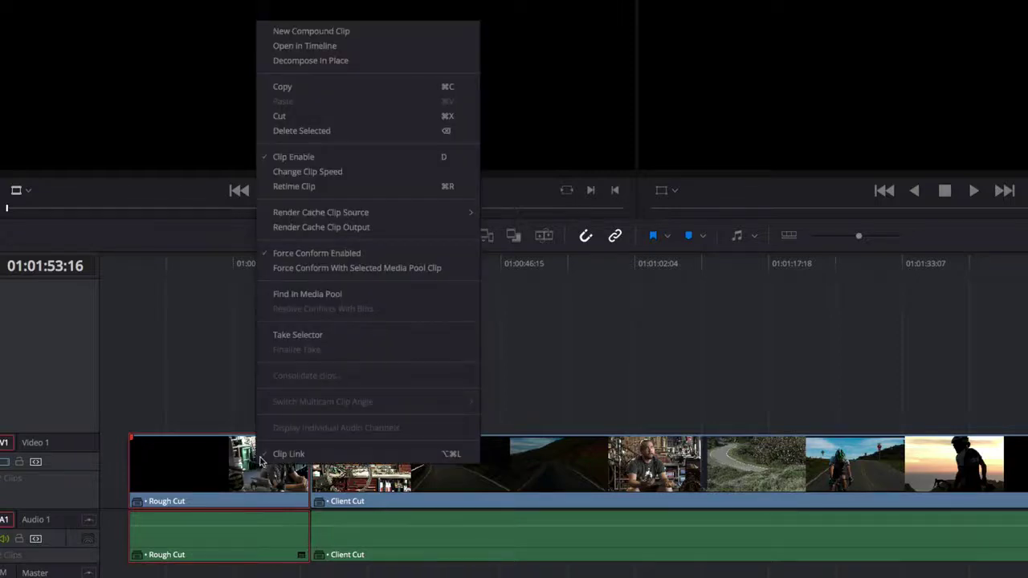
{"action": "left_click", "coordinate": [299, 61]}
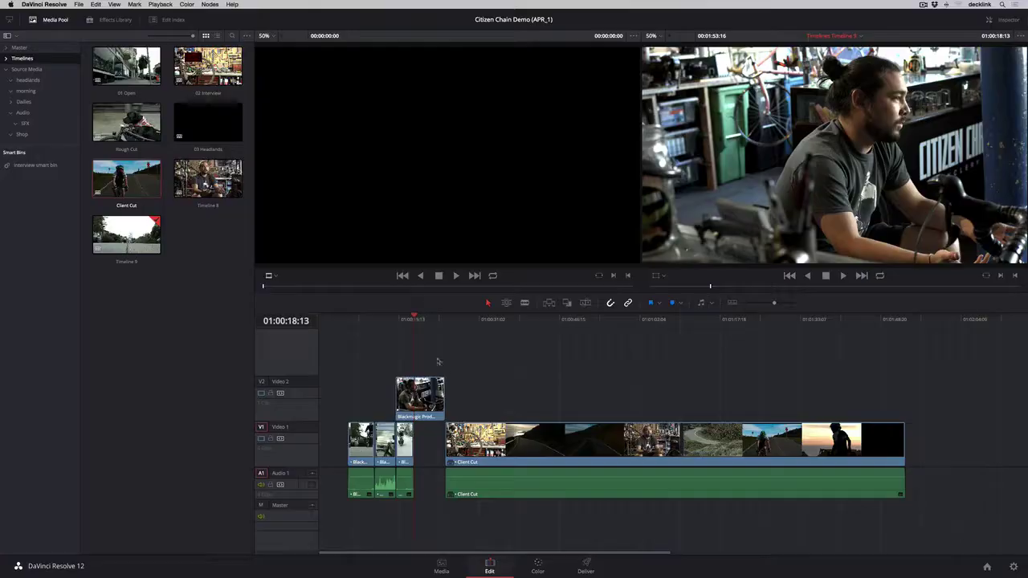
Step: Go to the Deliver page and examine the available video formats and render presets
{"action": "left_click", "coordinate": [585, 567]}
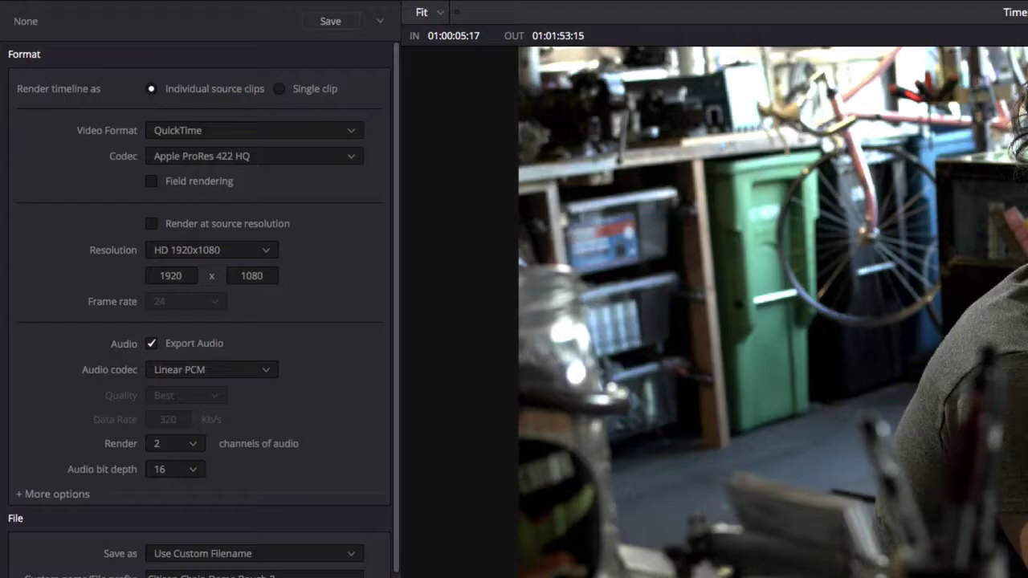
{"action": "left_click", "coordinate": [351, 132]}
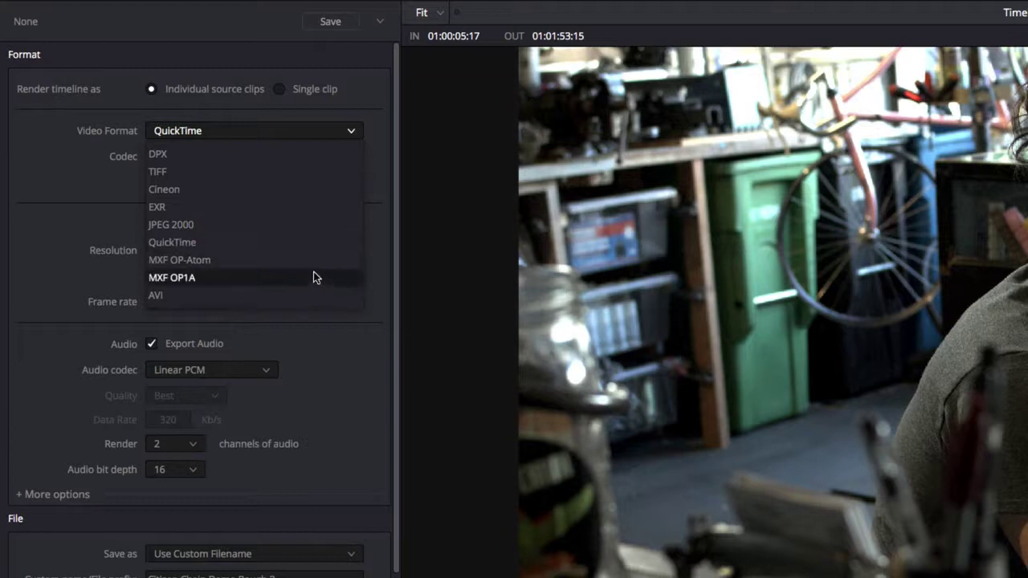
{"action": "left_click", "coordinate": [377, 217]}
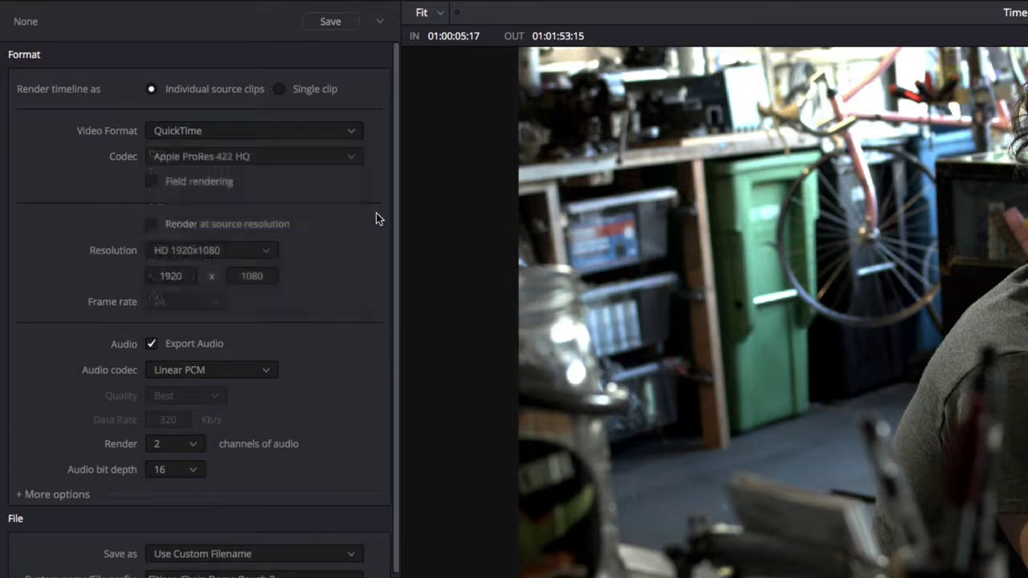
{"action": "left_click", "coordinate": [379, 21]}
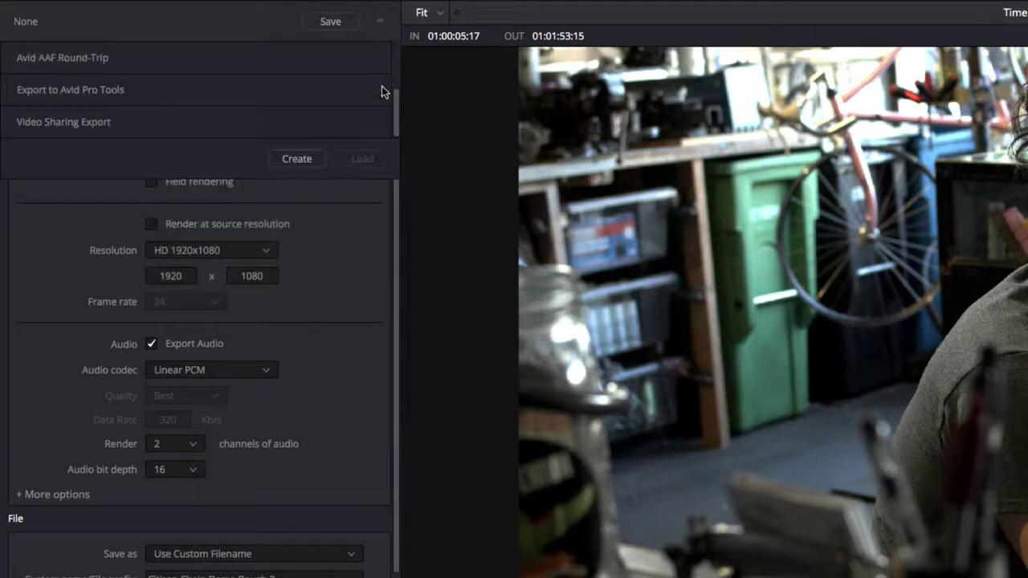